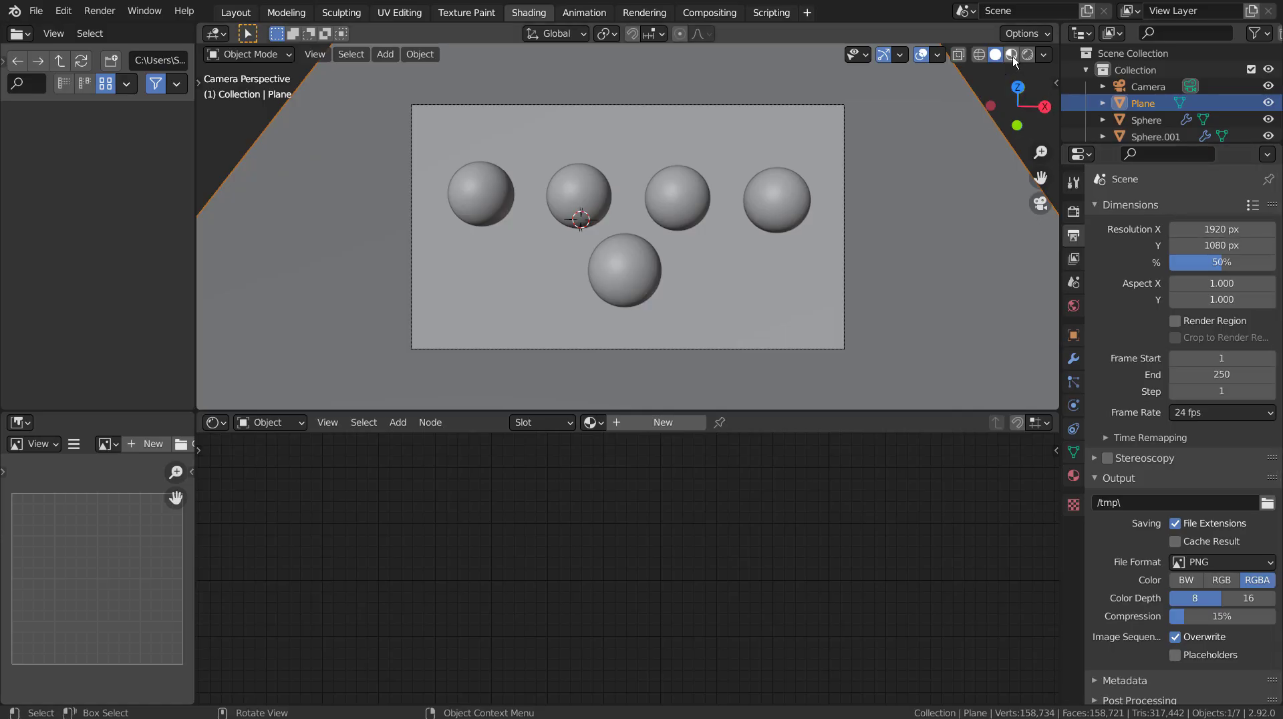
- Switch the viewport to Material Preview and zoom in and out on the five bubble spheres
left_click(1011, 55)
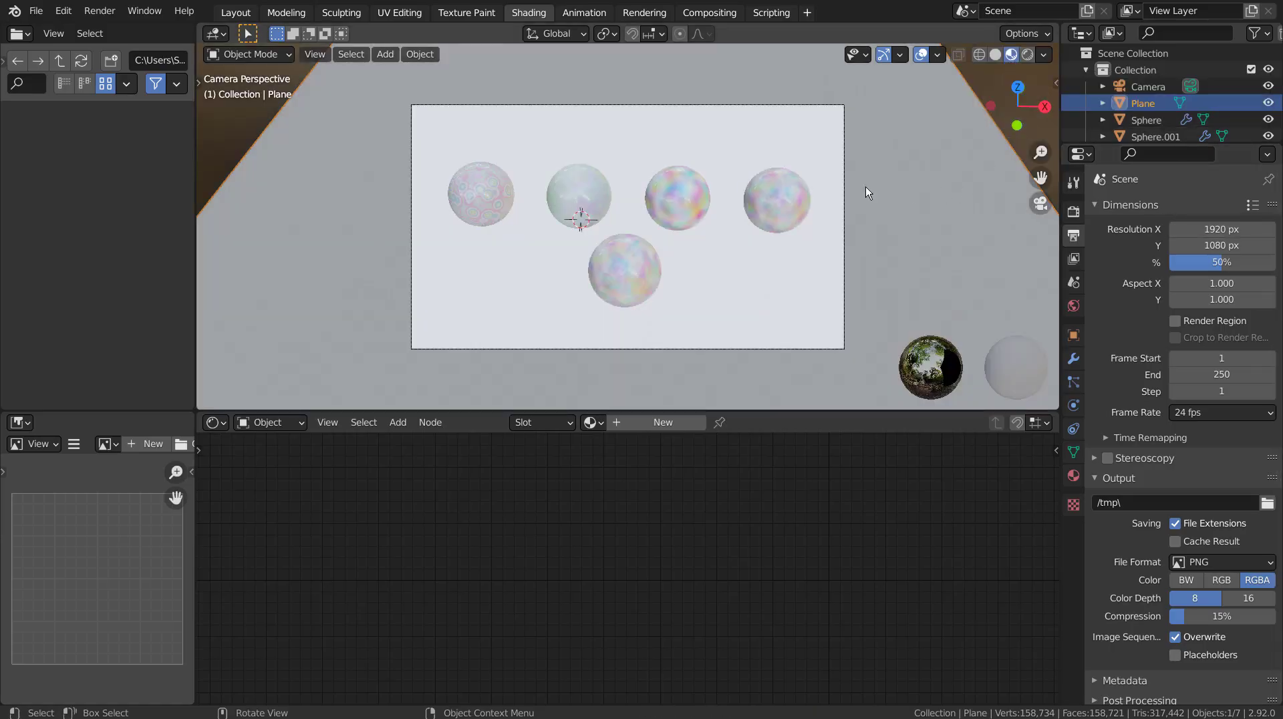
scroll(402, 198, "up", 3)
scroll(443, 195, "up", 2)
scroll(442, 207, "up", 2)
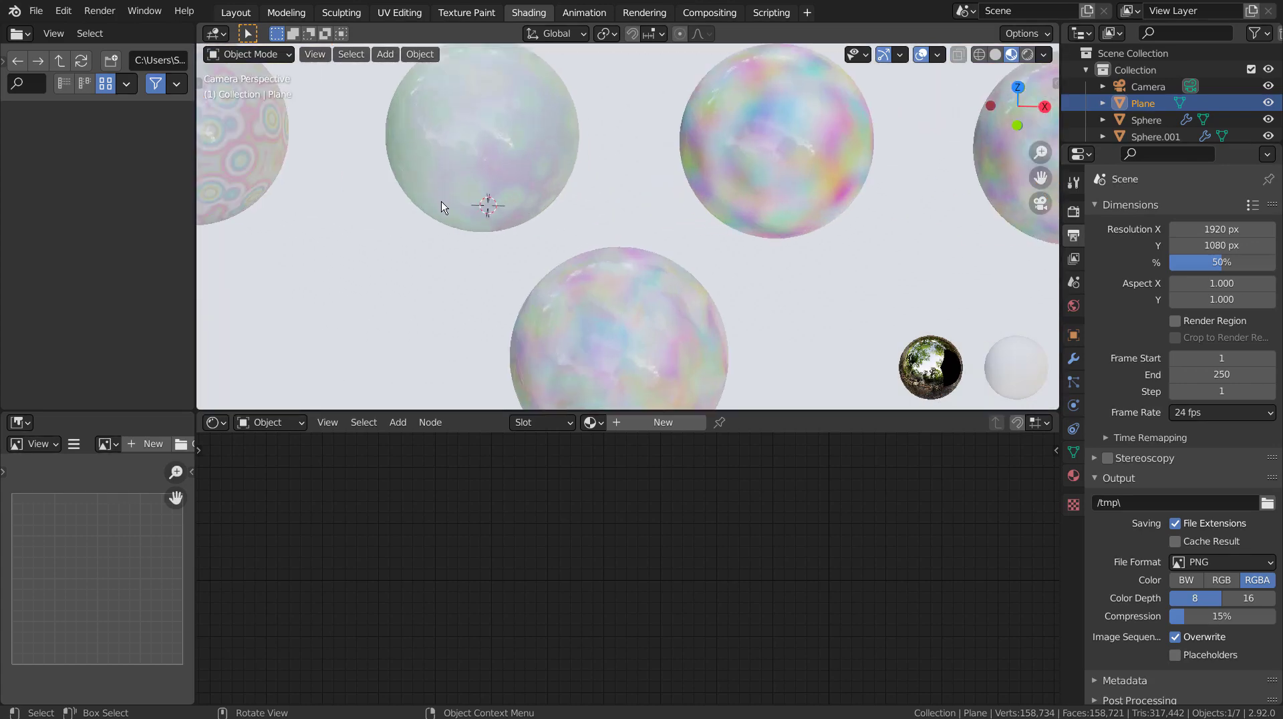
scroll(628, 246, "down", 1)
scroll(628, 246, "down", 1)
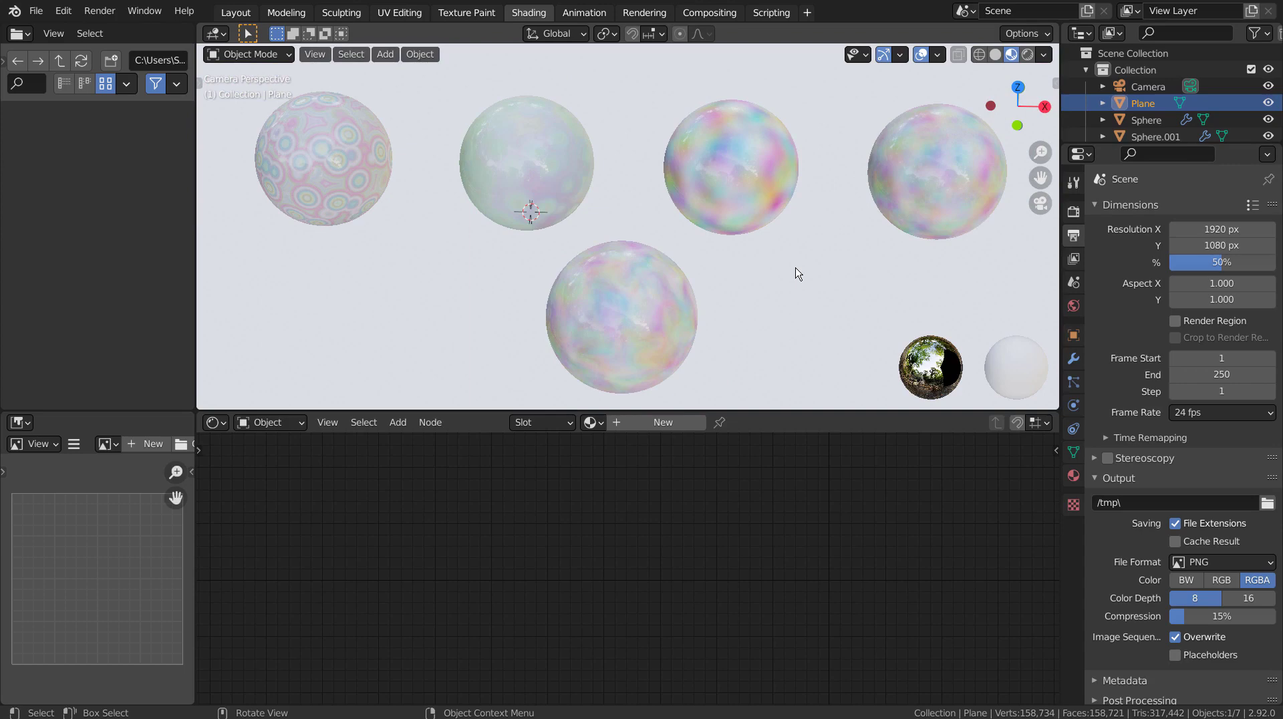
- Select Sphere.001 and inspect its Material.002 Voronoi–ColorRamp–Noise tree in a maximized Shader Editor
left_click(341, 153)
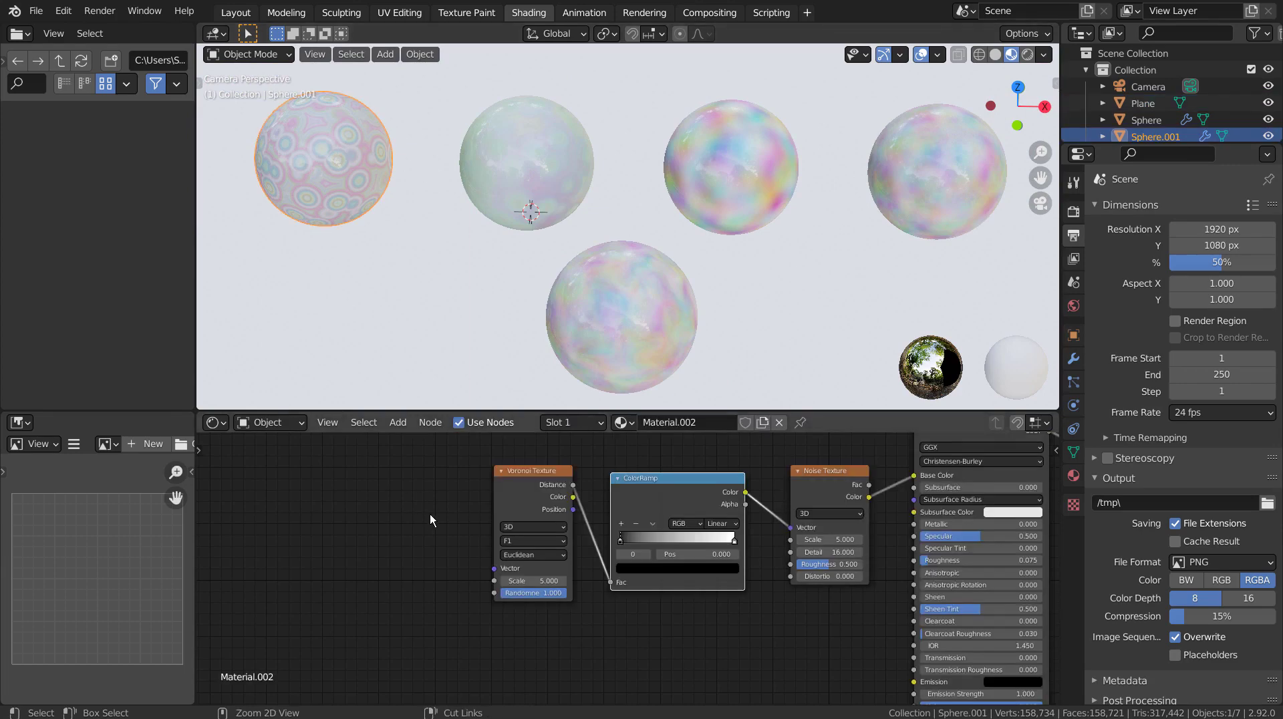
key("ctrl+space")
key("Home")
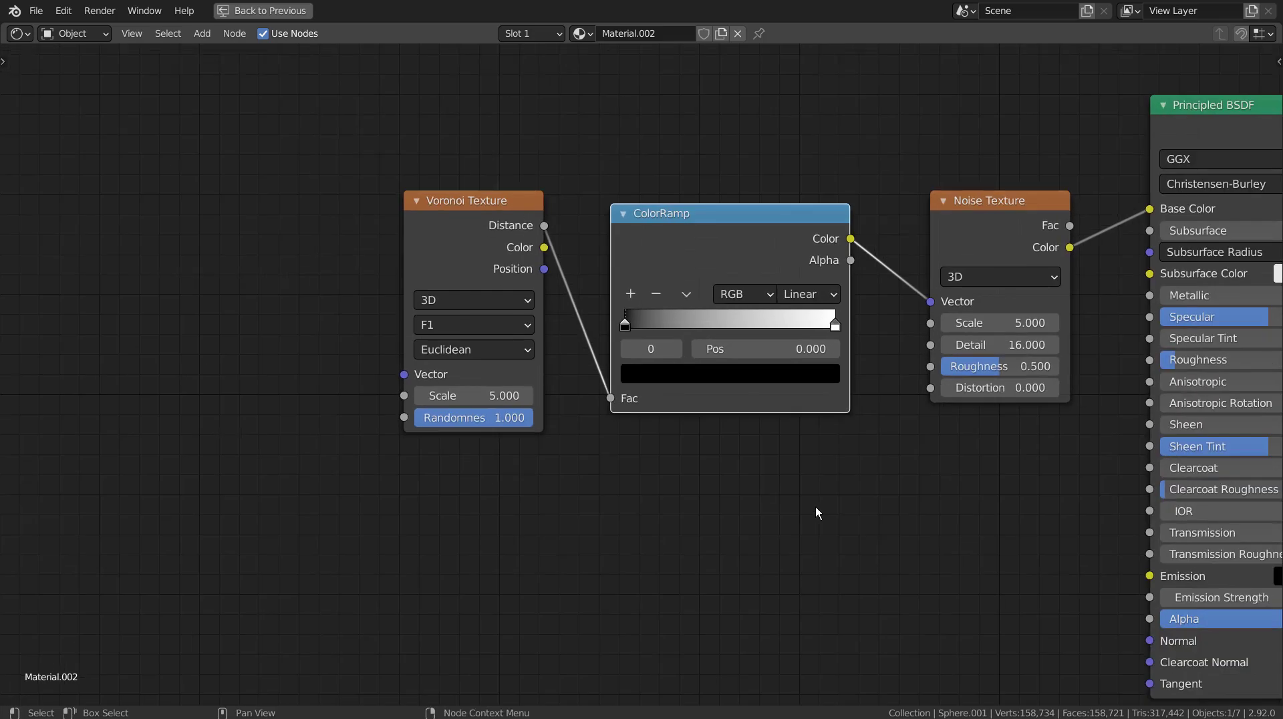
middle_click_drag(969, 510, 613, 513)
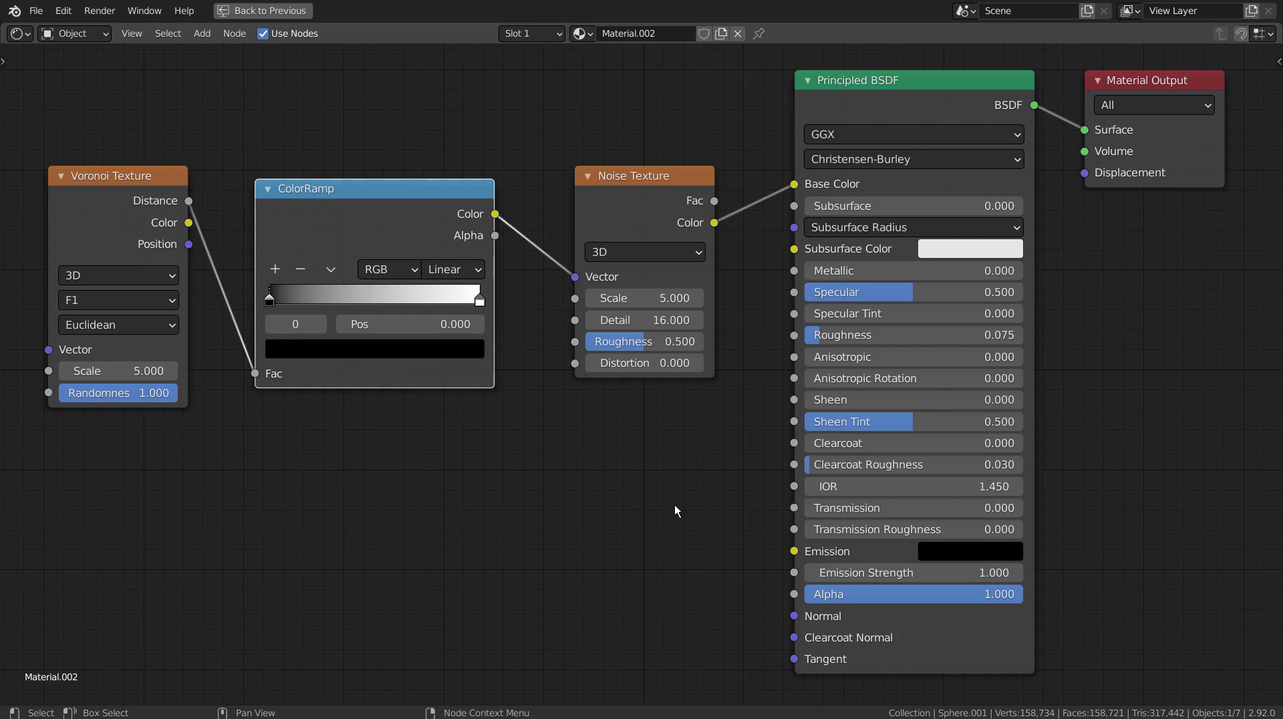
key("ctrl")
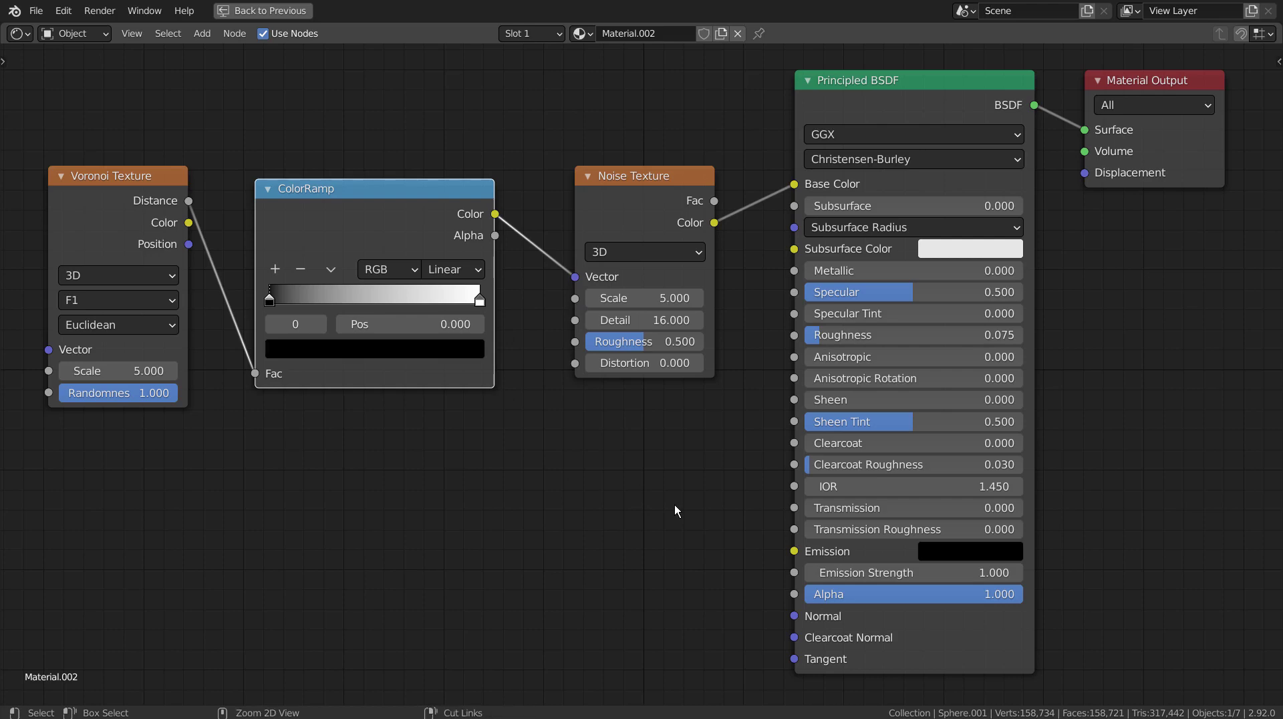
key("ctrl+space")
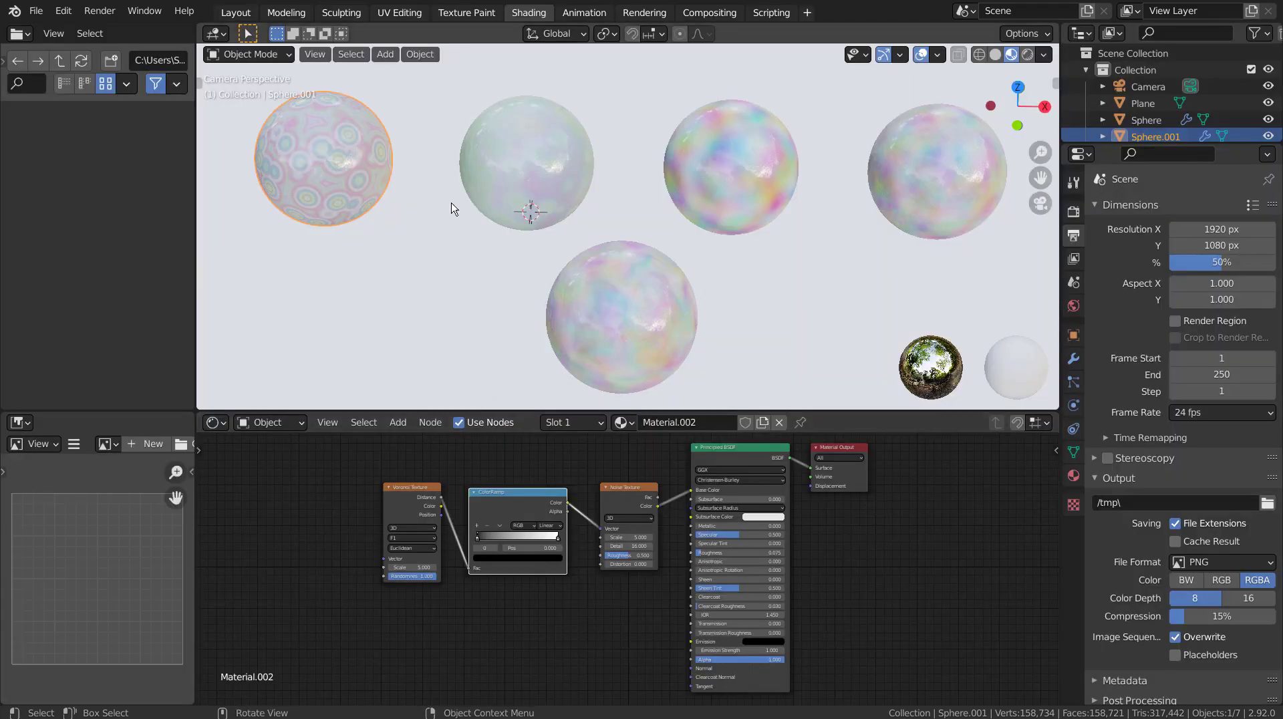
scroll(322, 165, "up", 3)
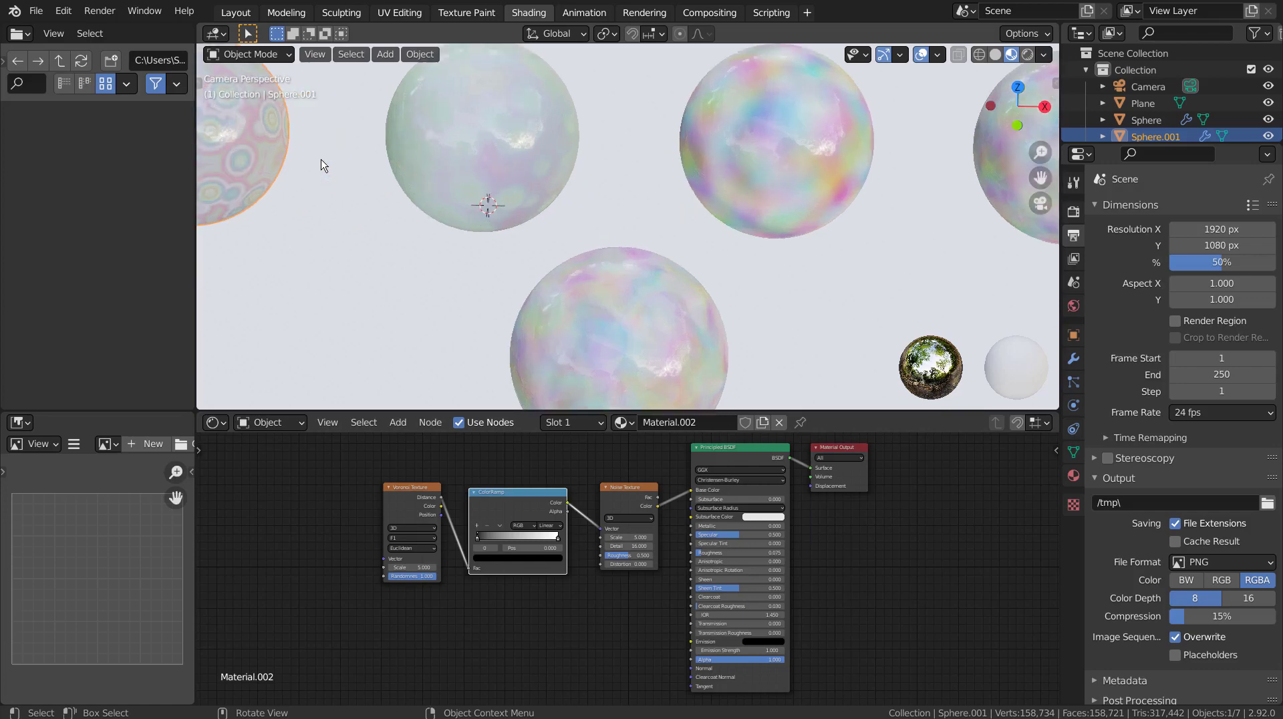
scroll(367, 187, "up", 2)
middle_click_drag(367, 186, 556, 173, "shift")
scroll(555, 173, "up", 2)
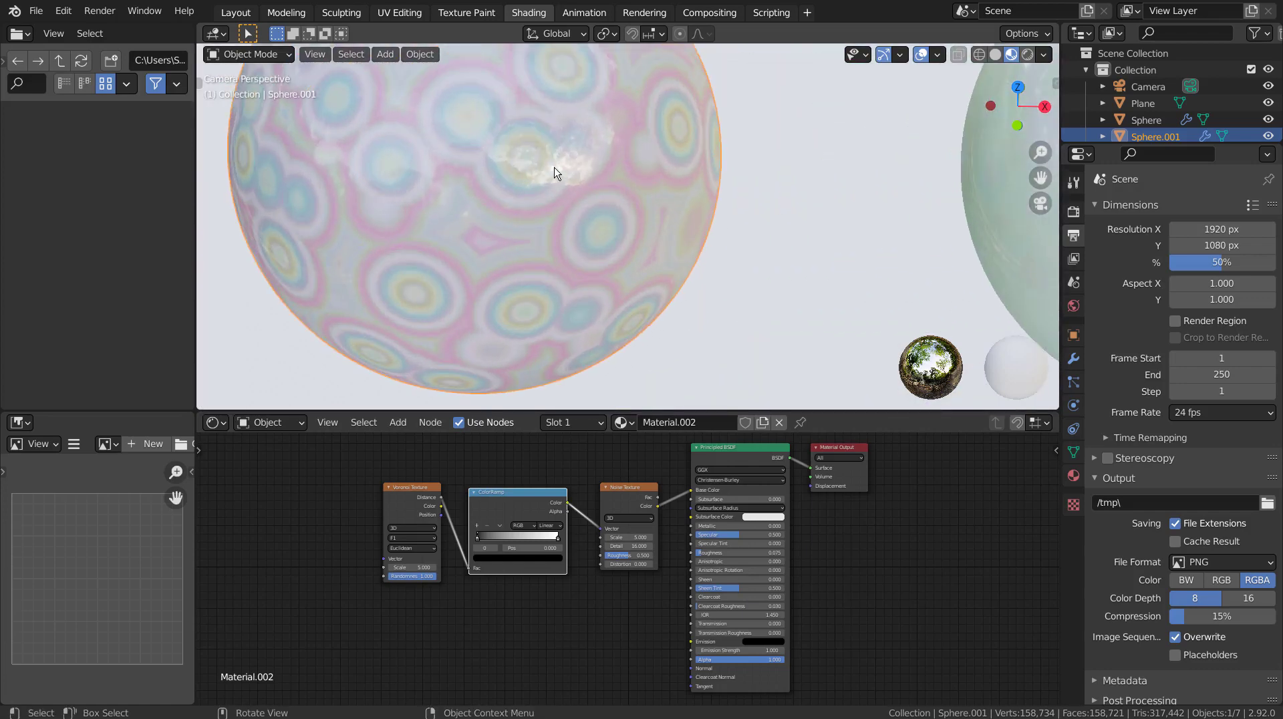
middle_click_drag(716, 229, 709, 300, "shift")
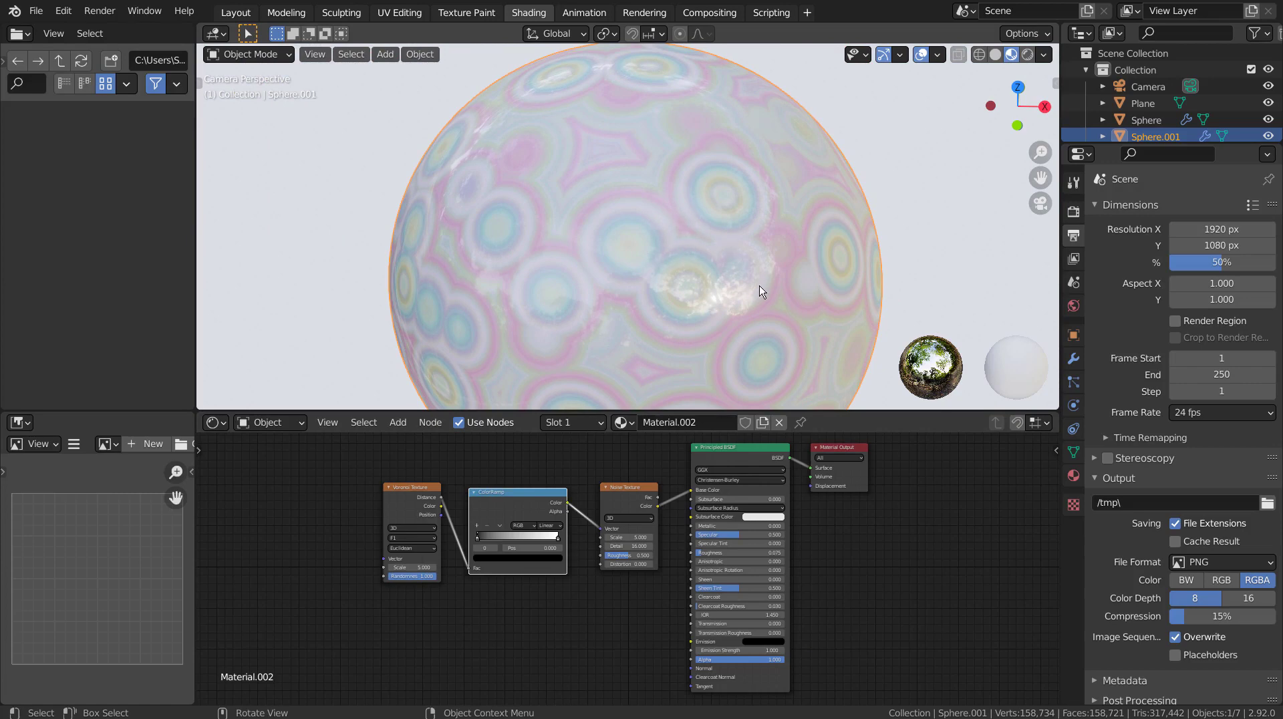
mouse_move(765, 366)
middle_mouse_down("shift")
mouse_move(699, 135)
mouse_move(707, 326)
mouse_move(719, 241)
middle_mouse_up("shift")
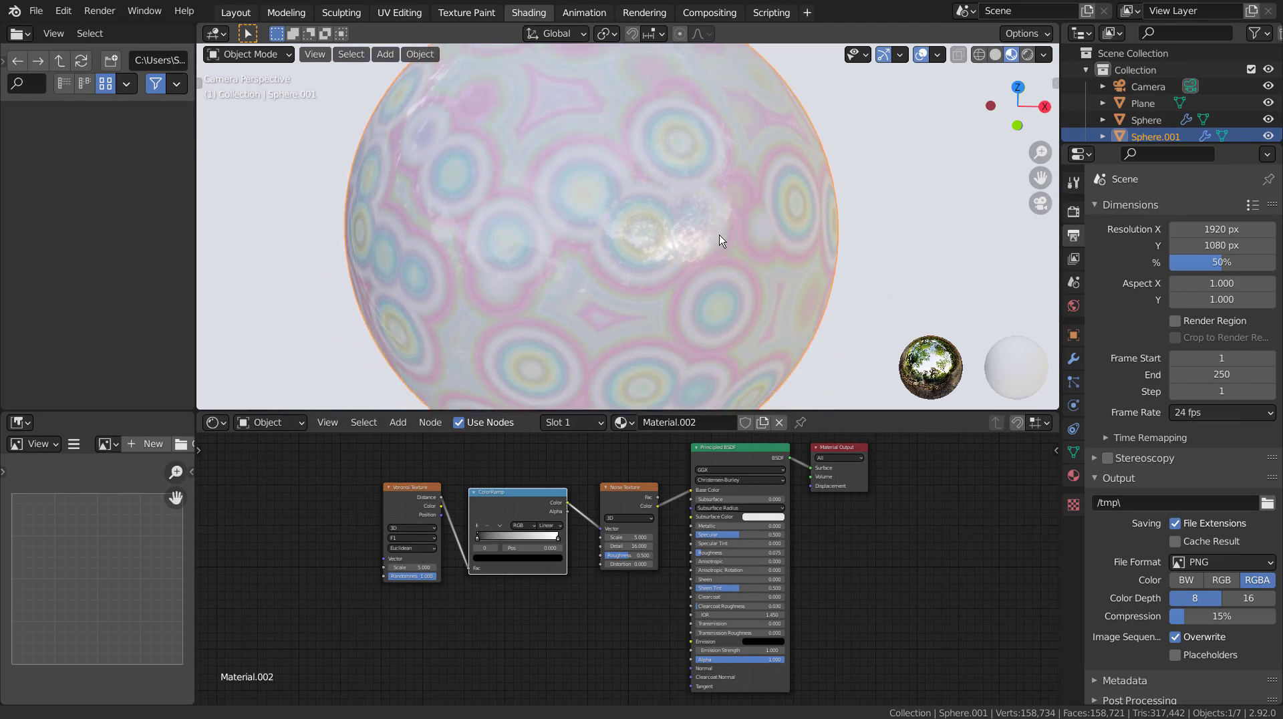
scroll(719, 240, "down", 2)
scroll(719, 240, "down", 2)
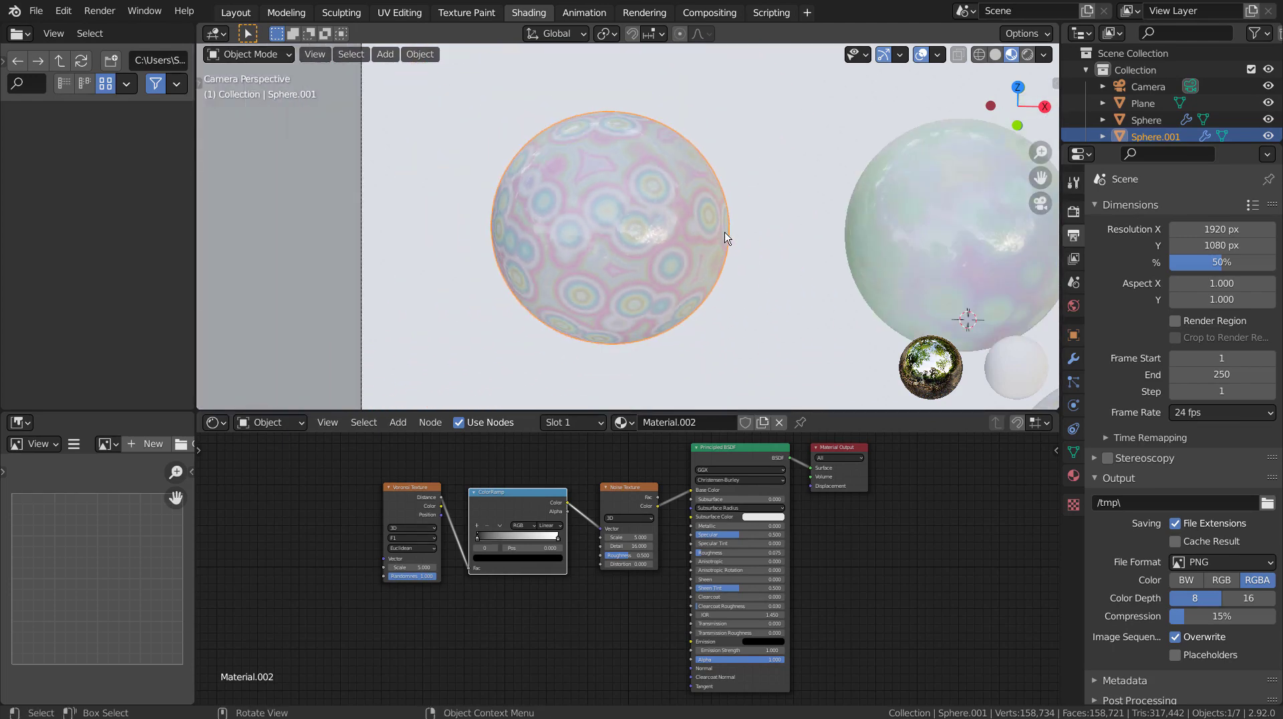
- Select Sphere and review its Material.001 node tree in the maximized Shader Editor
left_click(1027, 235)
mouse_move(814, 276)
middle_mouse_down("shift")
mouse_move(604, 281)
mouse_move(564, 323)
middle_mouse_up("shift")
scroll(561, 286, "up", 2)
scroll(560, 290, "up", 2)
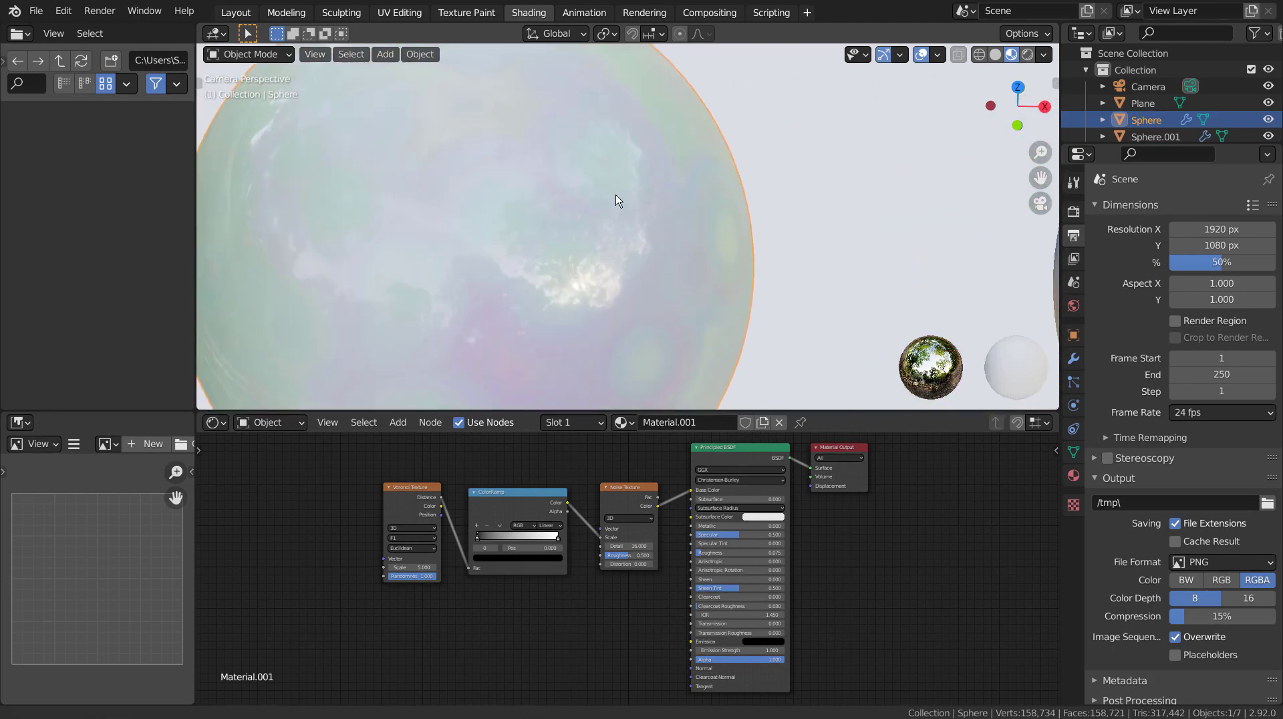
mouse_move(613, 200)
middle_mouse_down("shift")
mouse_move(702, 123)
mouse_move(653, 244)
mouse_move(673, 252)
middle_mouse_up("shift")
key("ctrl+space")
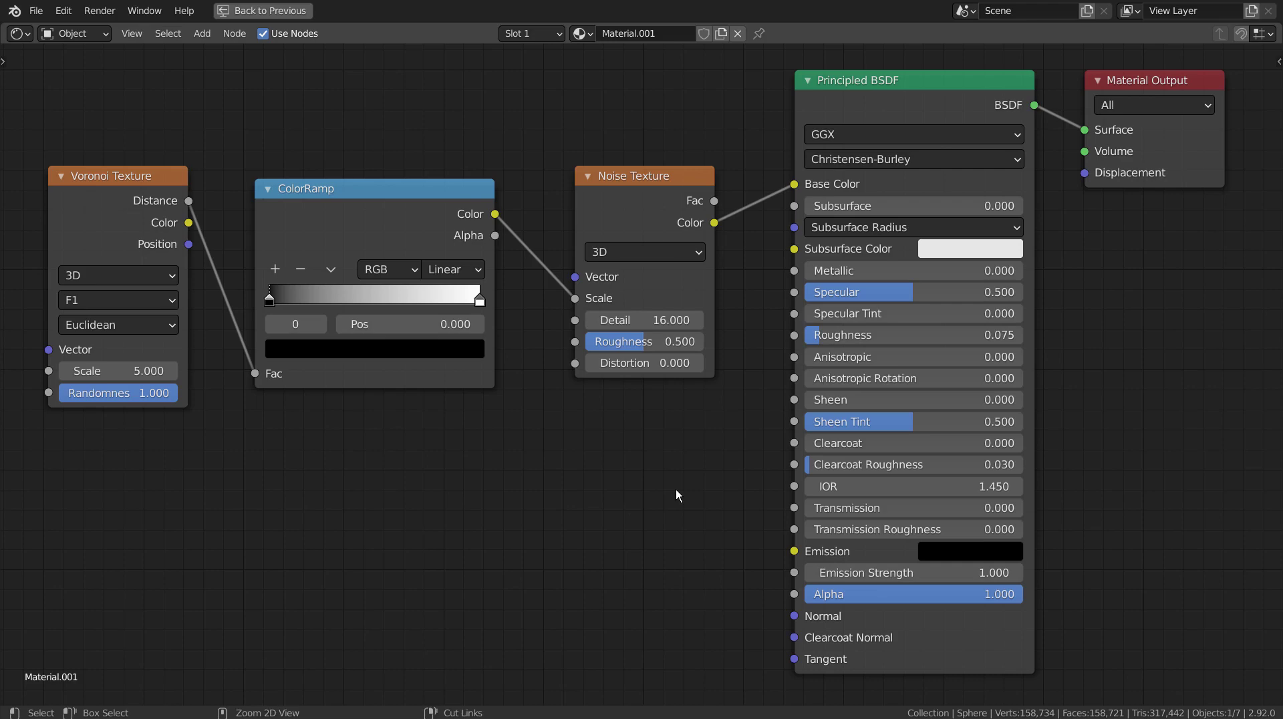
key("ctrl+space")
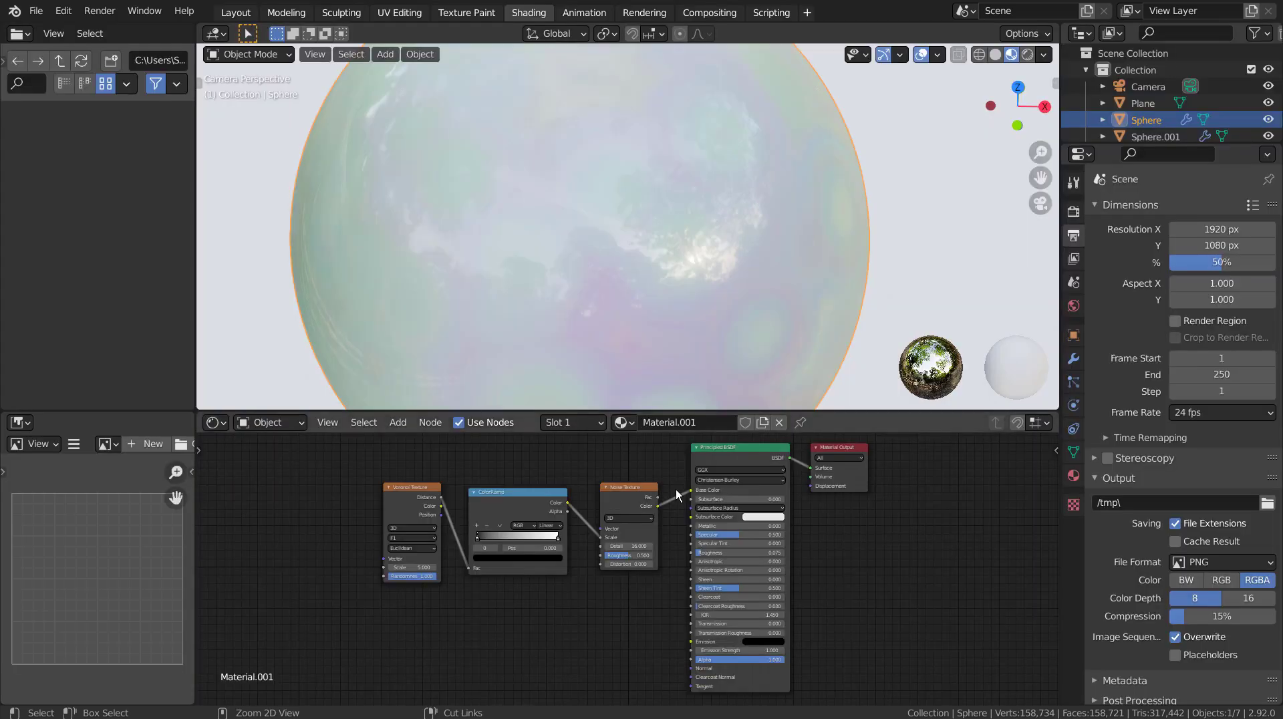
middle_click_drag(615, 253, 352, 258)
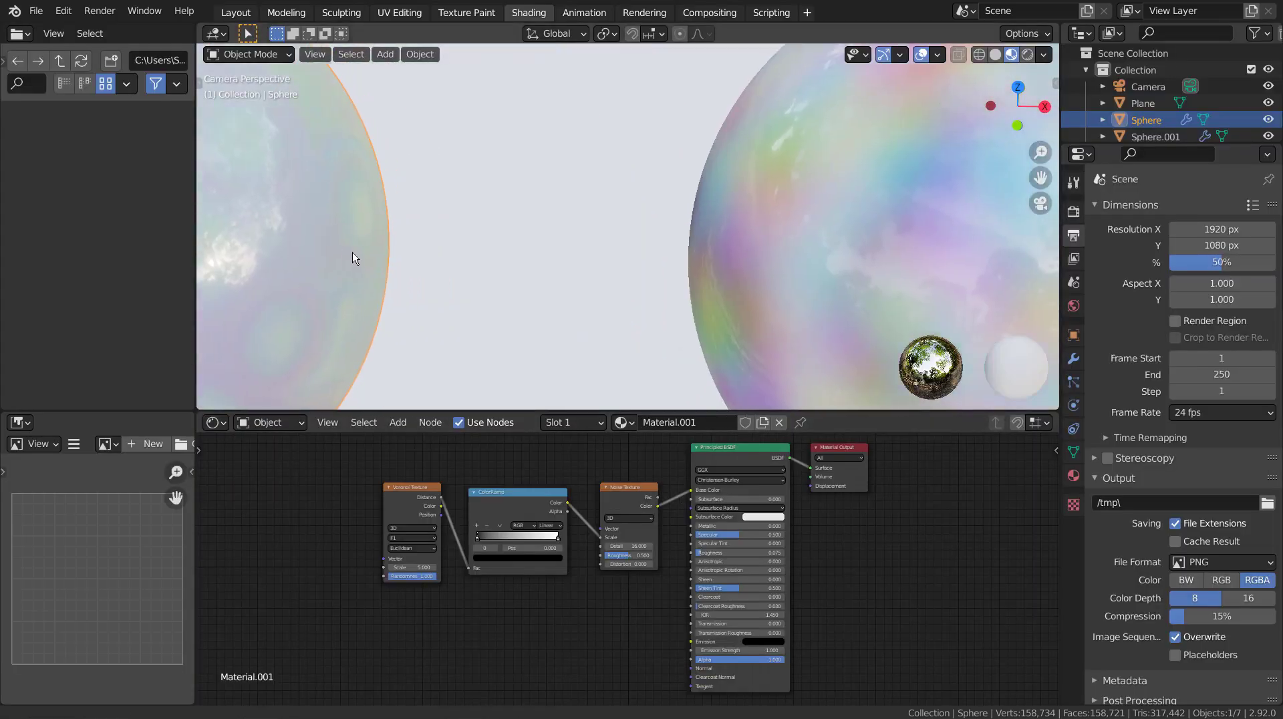
middle_click_drag(690, 237, 335, 232)
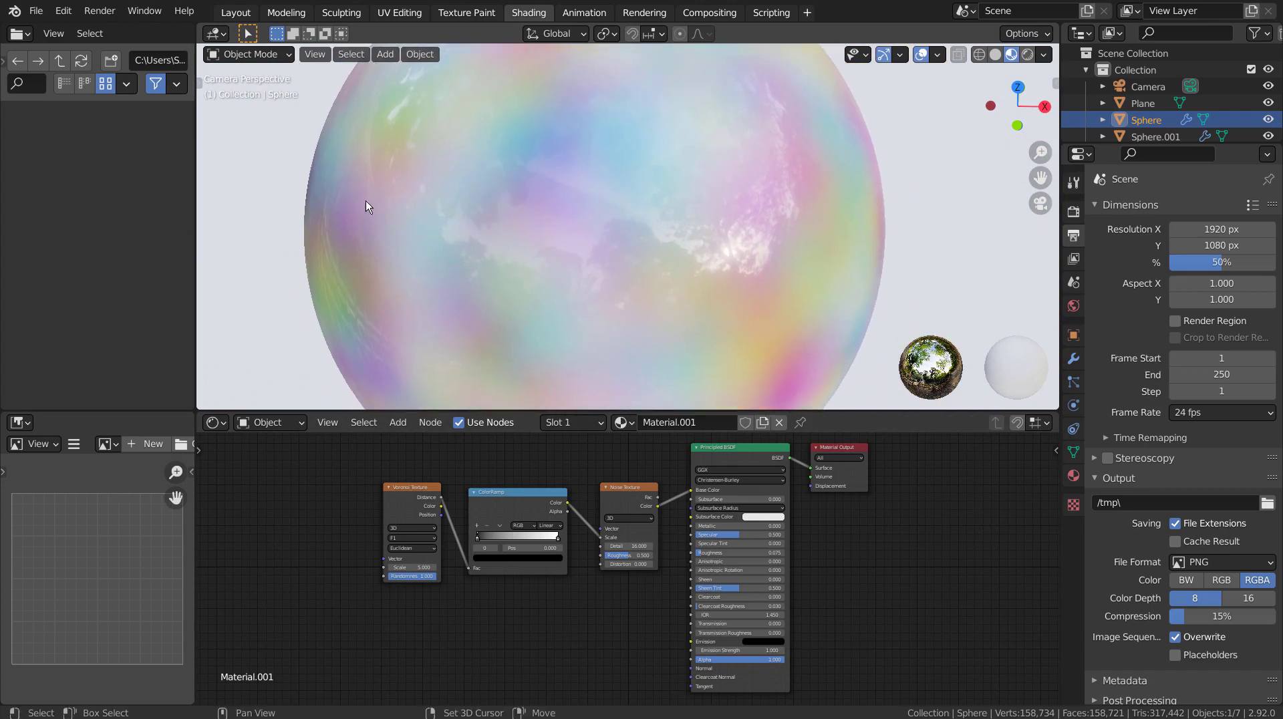
scroll(644, 214, "down", 2)
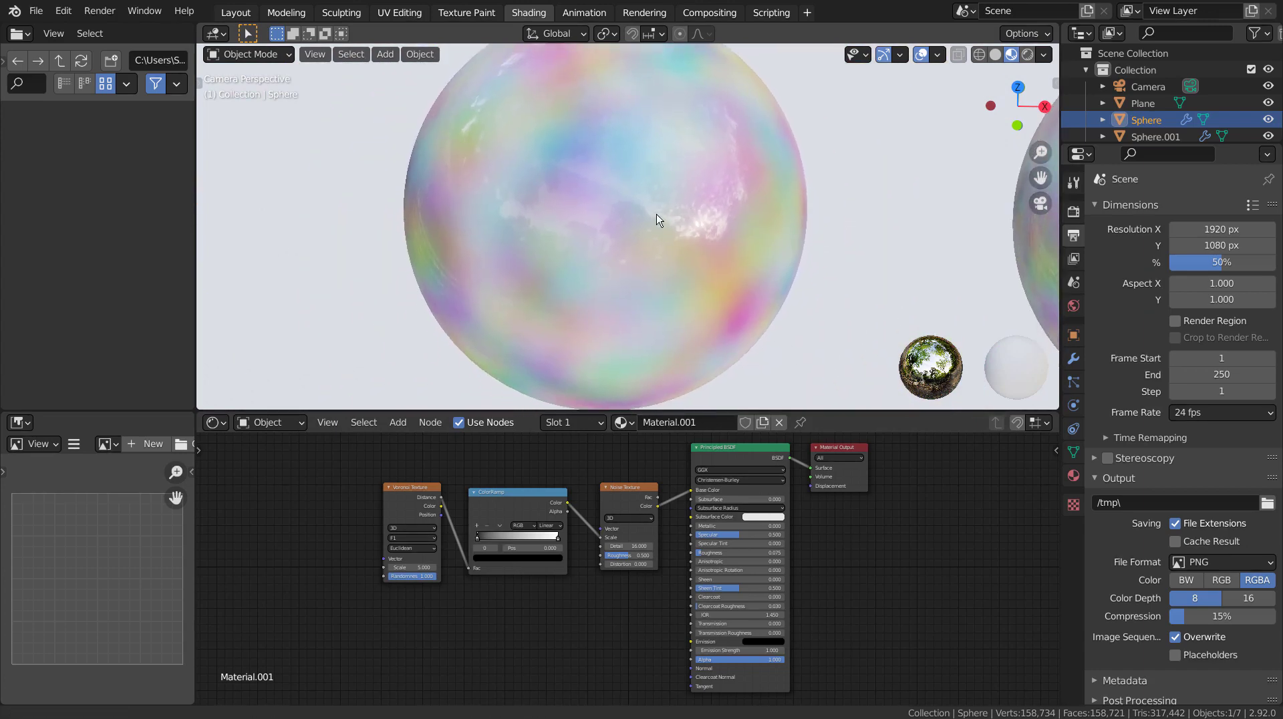
- Review Sphere.002's Material.003 node tree maximized, then play the camera animation
left_click(619, 215)
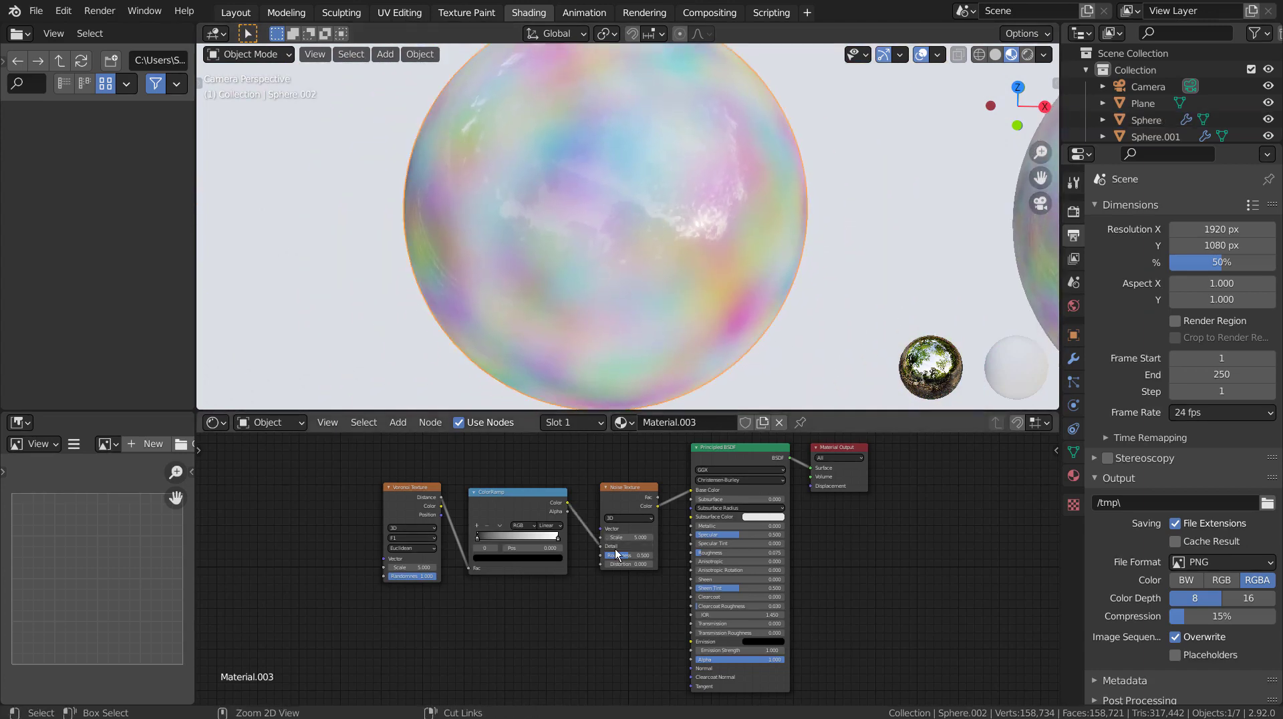
key("ctrl+space")
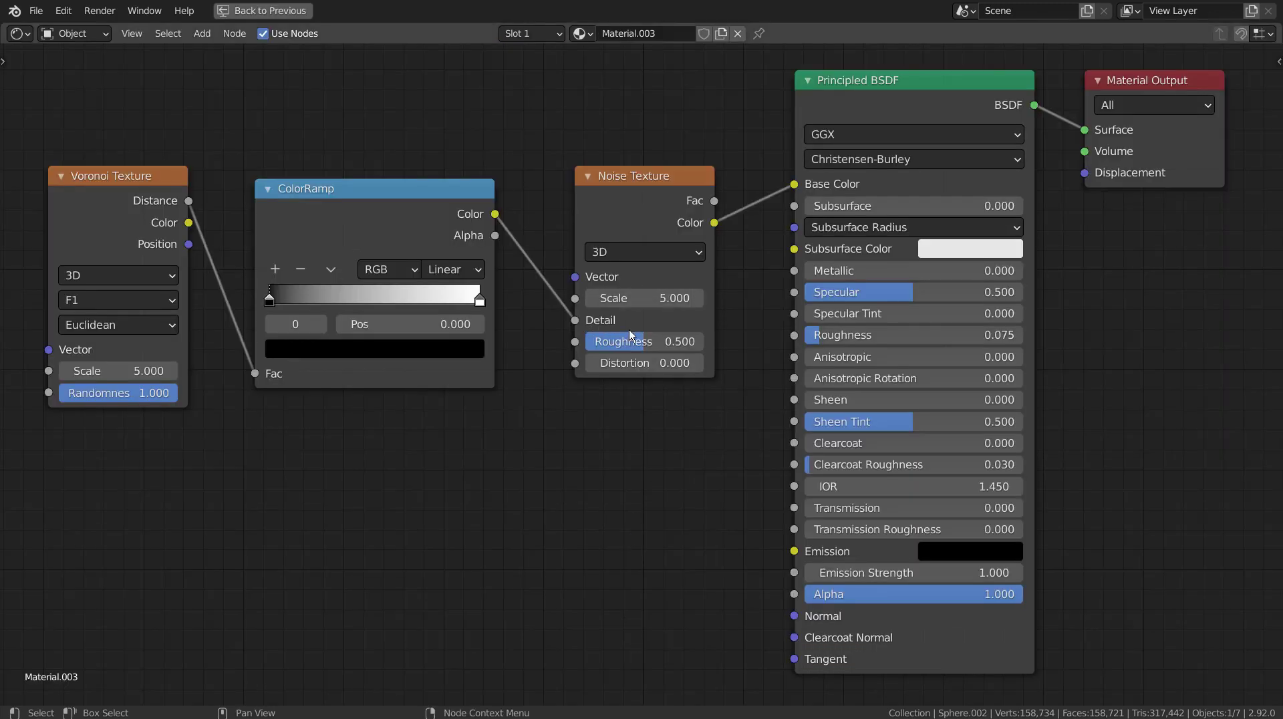
key("ctrl+space")
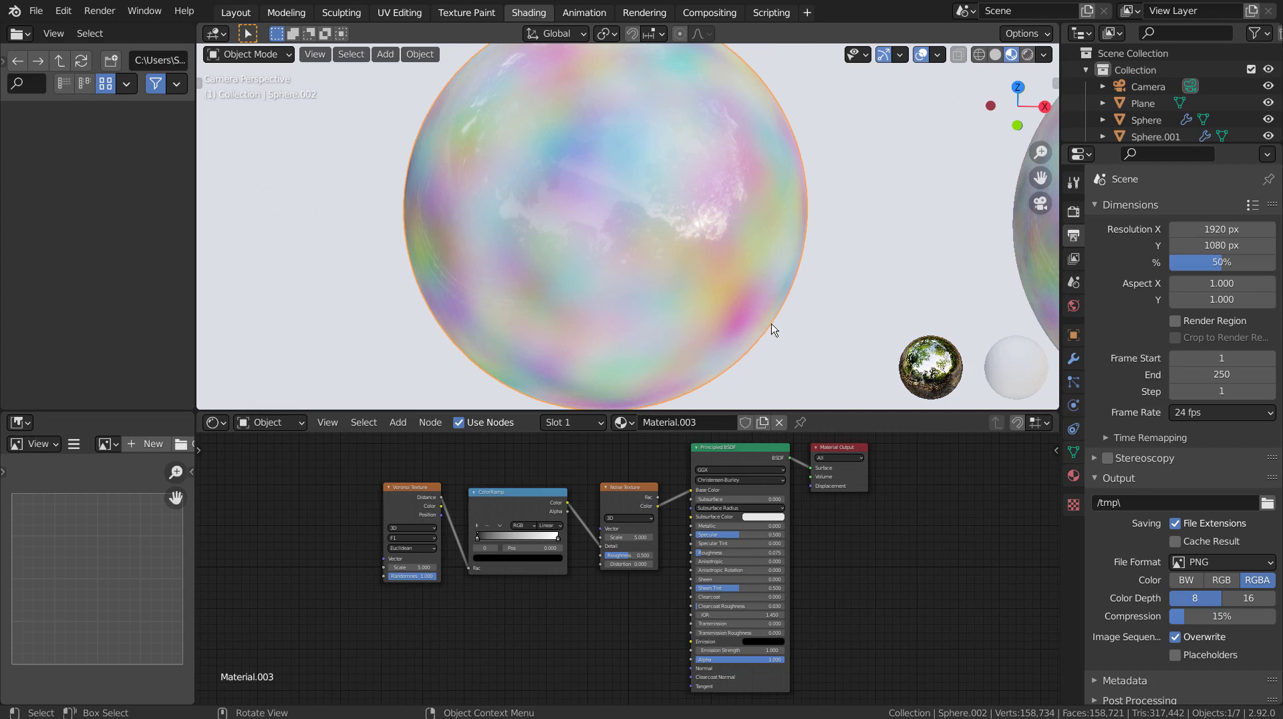
key("space")
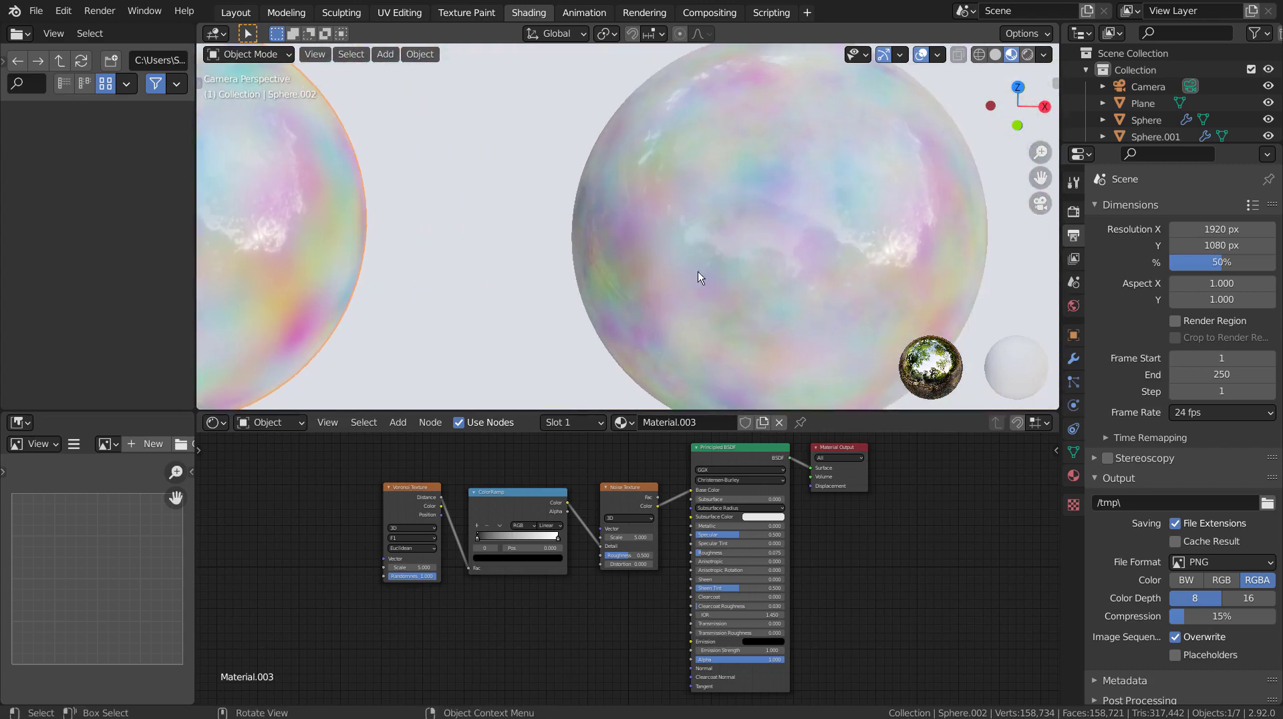
- Select Sphere.003 and review its Material.004 node tree in the maximized Shader Editor
left_click(756, 274)
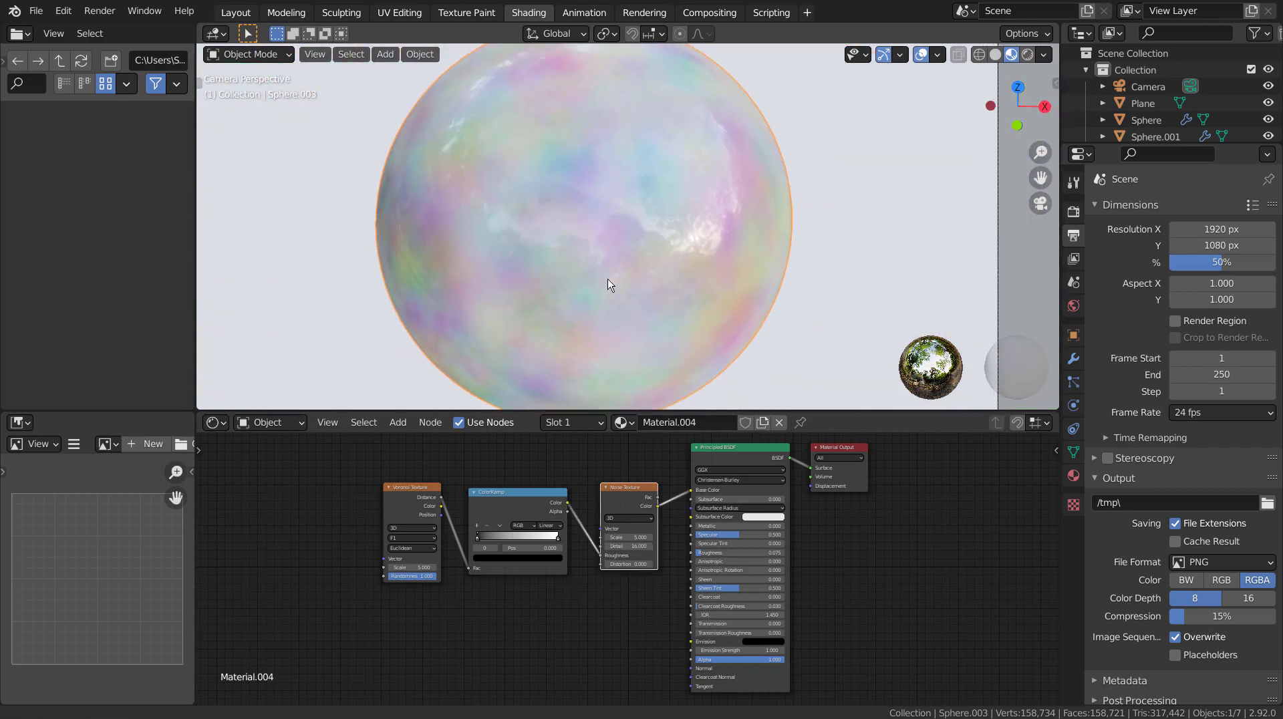
key("ctrl+space")
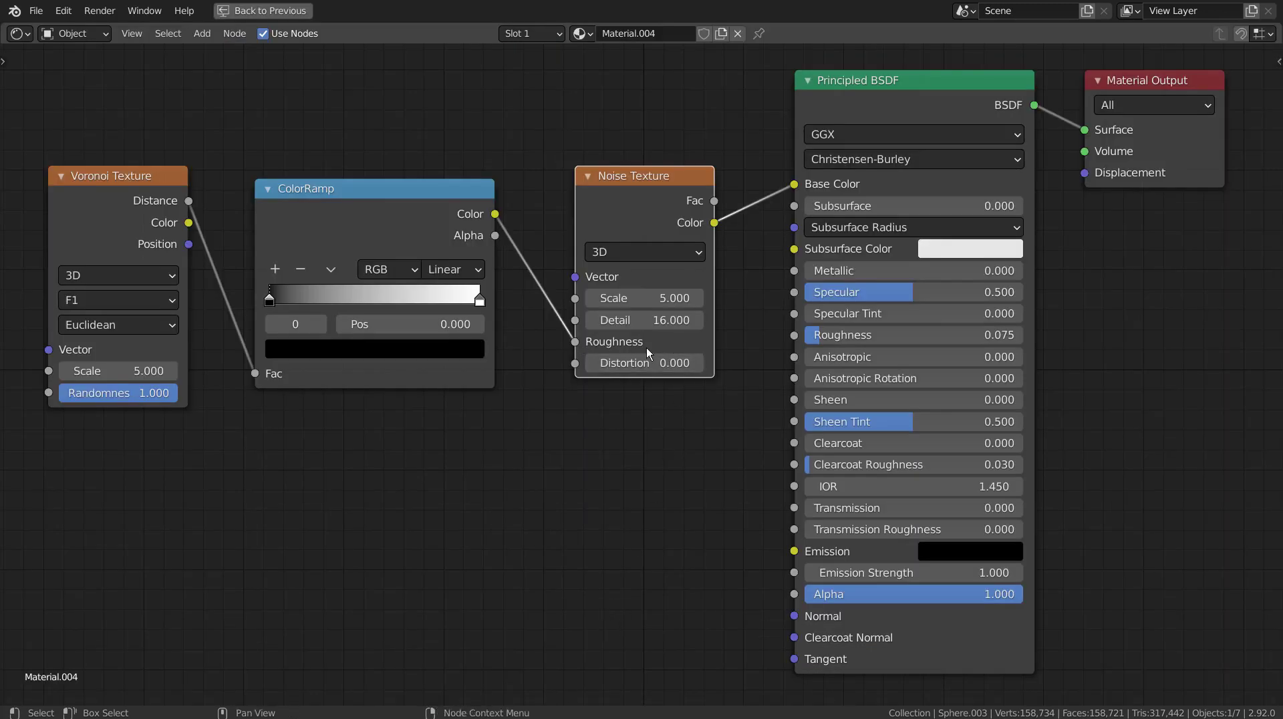
key("ctrl")
key("ctrl+space")
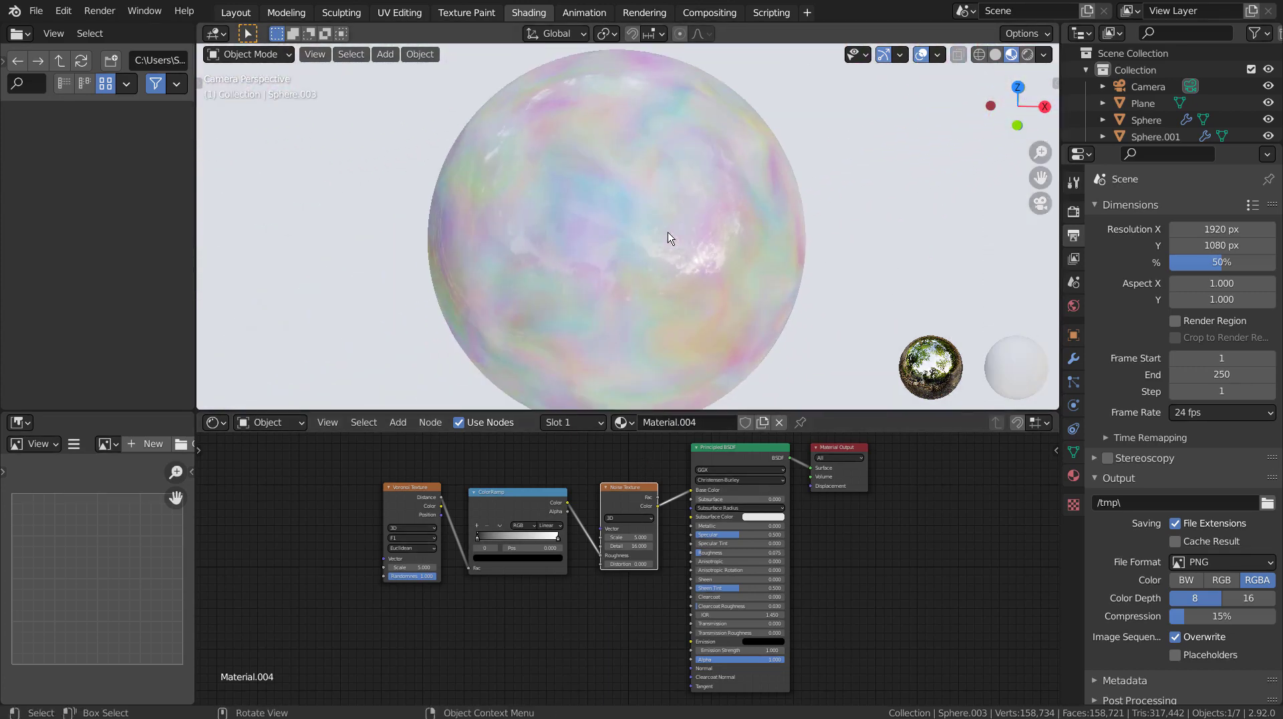
- Review Sphere.004's Material.005 node tree, then reframe the viewport on the other spheres
left_click(655, 247)
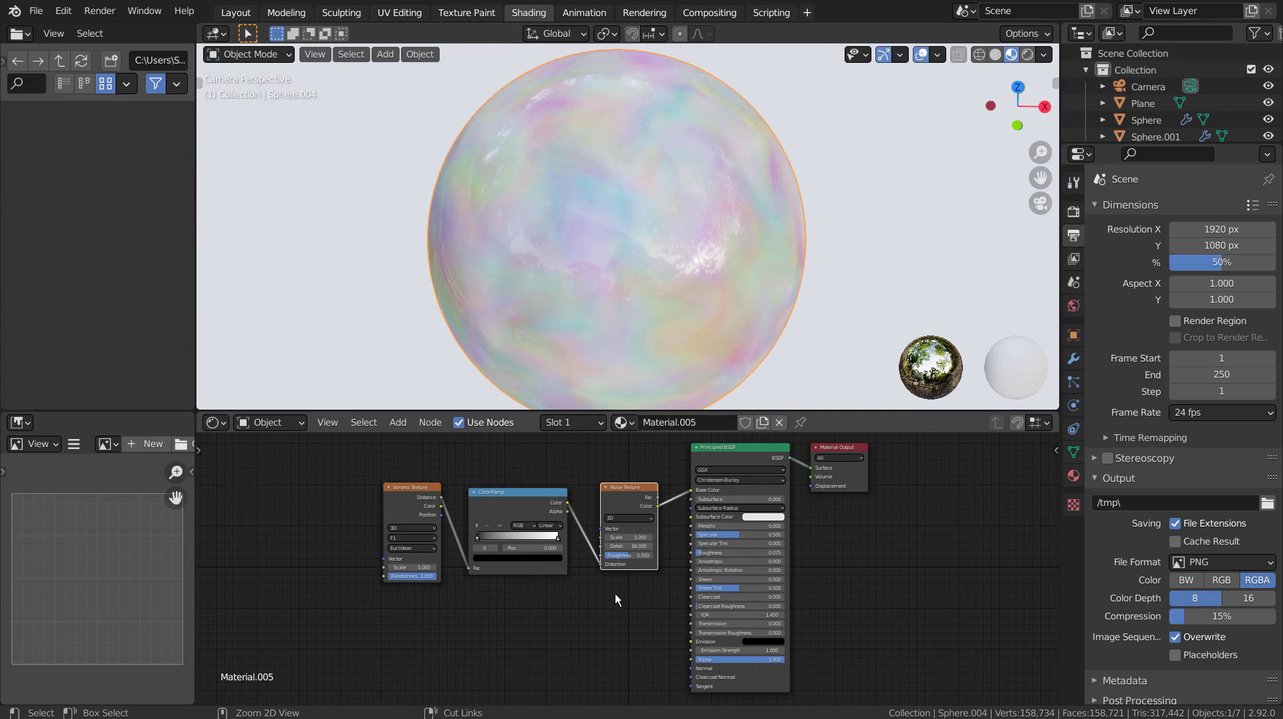
key("ctrl+space")
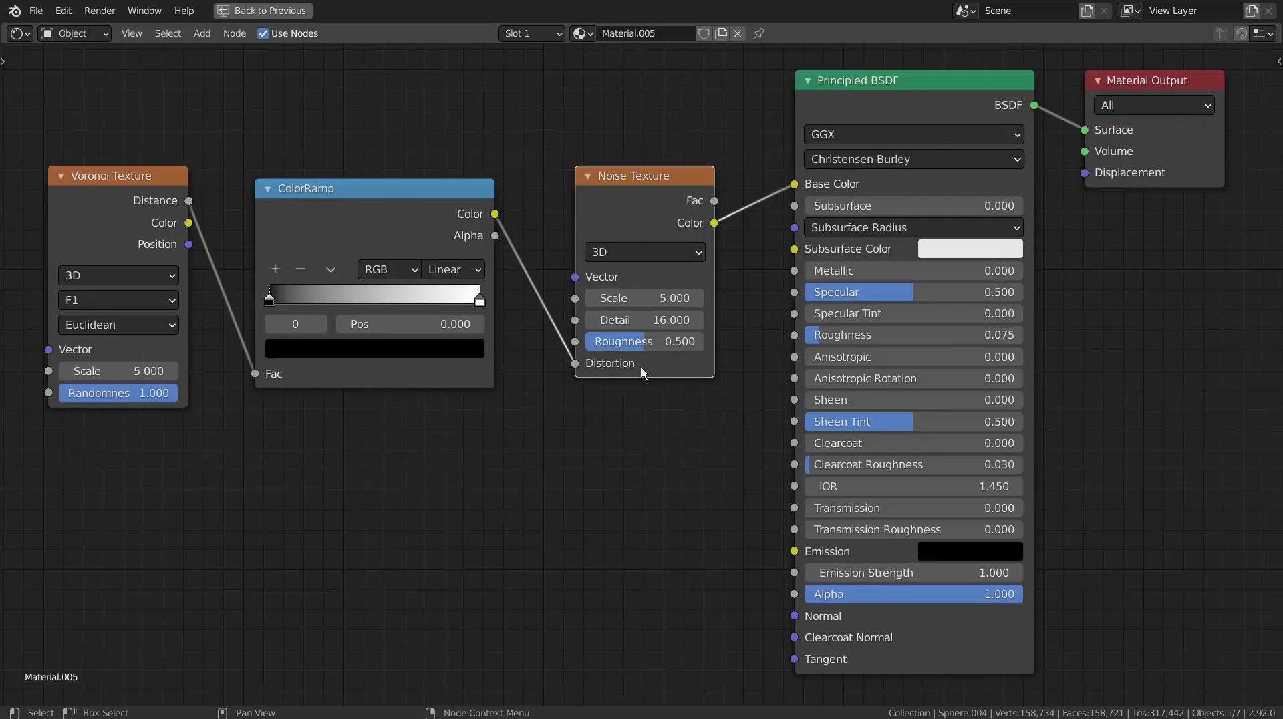
key("ctrl+space")
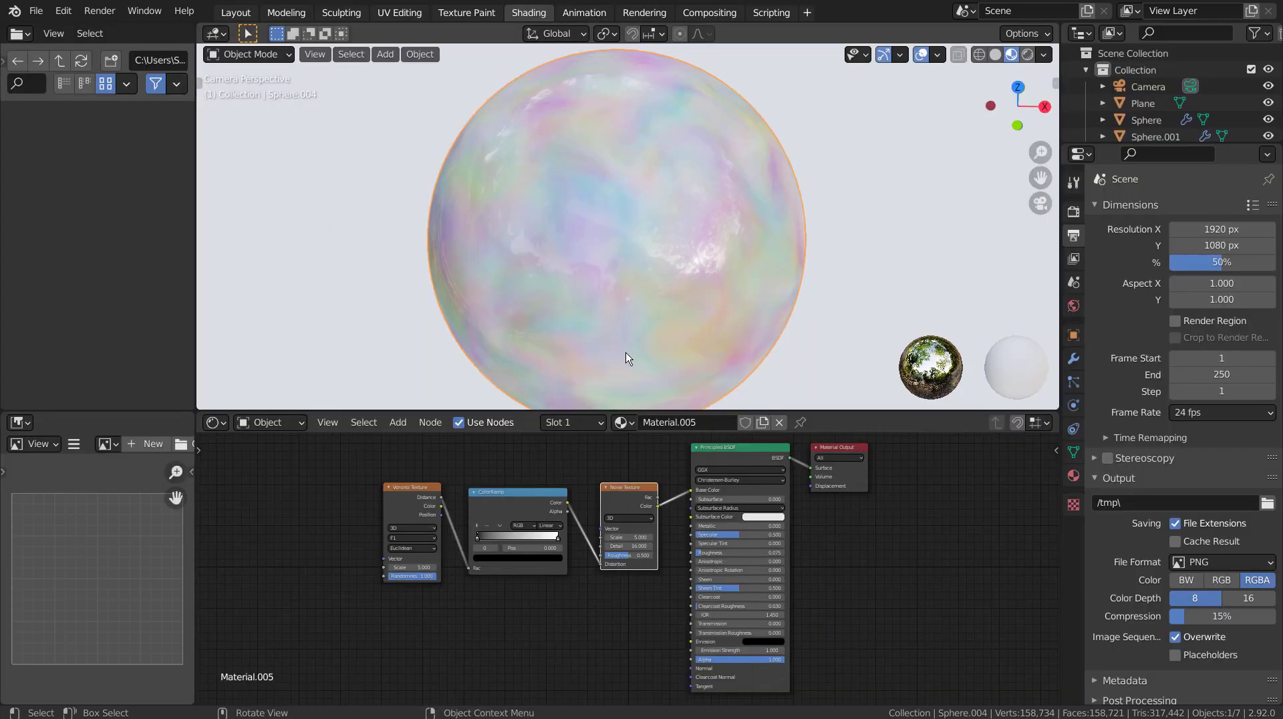
scroll(626, 300, "up", 2)
scroll(625, 295, "down", 3)
scroll(426, 178, "down", 3)
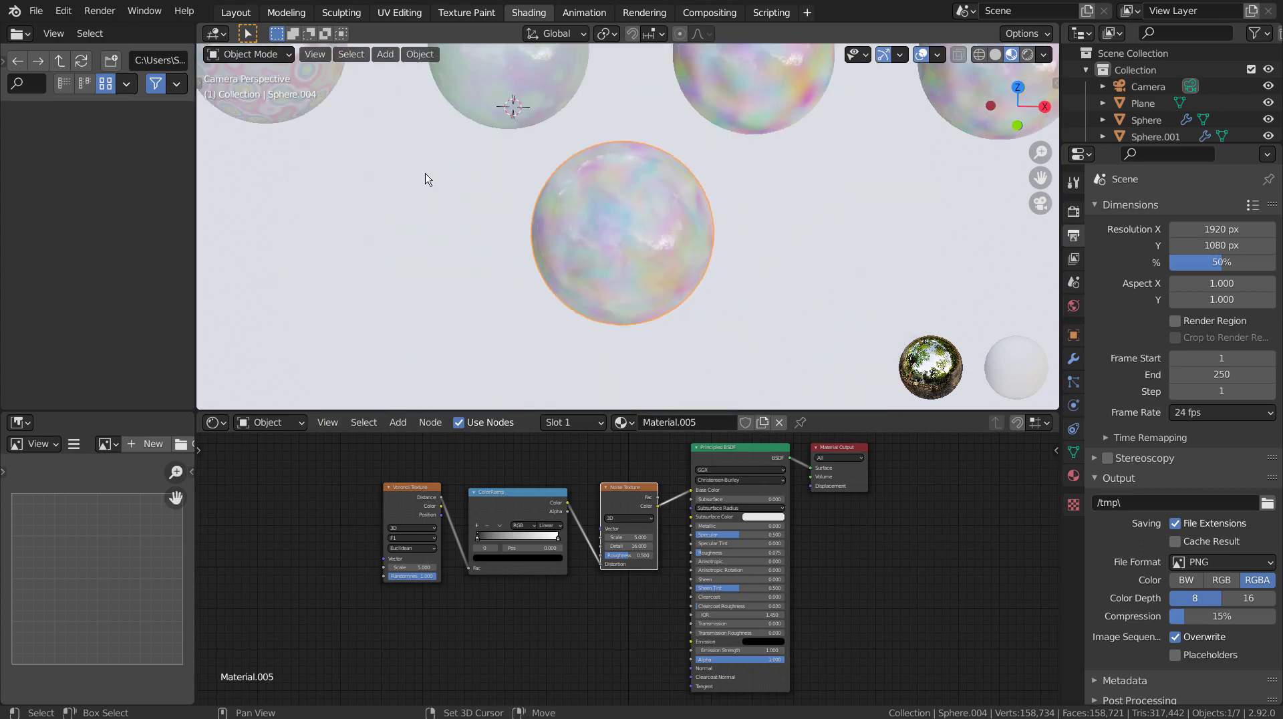
scroll(646, 243, "up", 1)
mouse_move(646, 242)
middle_mouse_down("shift")
mouse_move(575, 243)
mouse_move(737, 295)
mouse_move(708, 290)
middle_mouse_up("shift")
- Select Sphere.001, zoom onto its ColorRamp, and drag the black stop right toward 0.333
left_click(584, 242)
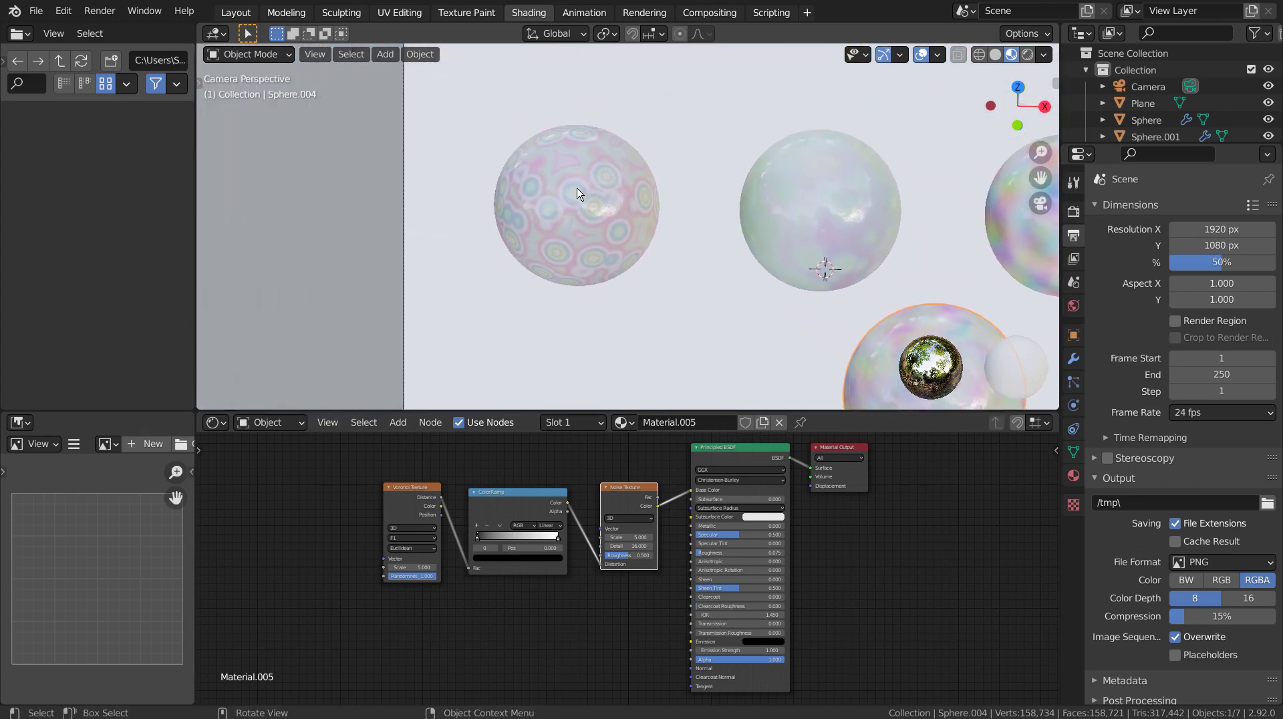
scroll(587, 240, "up", 5)
scroll(455, 536, "up", 2)
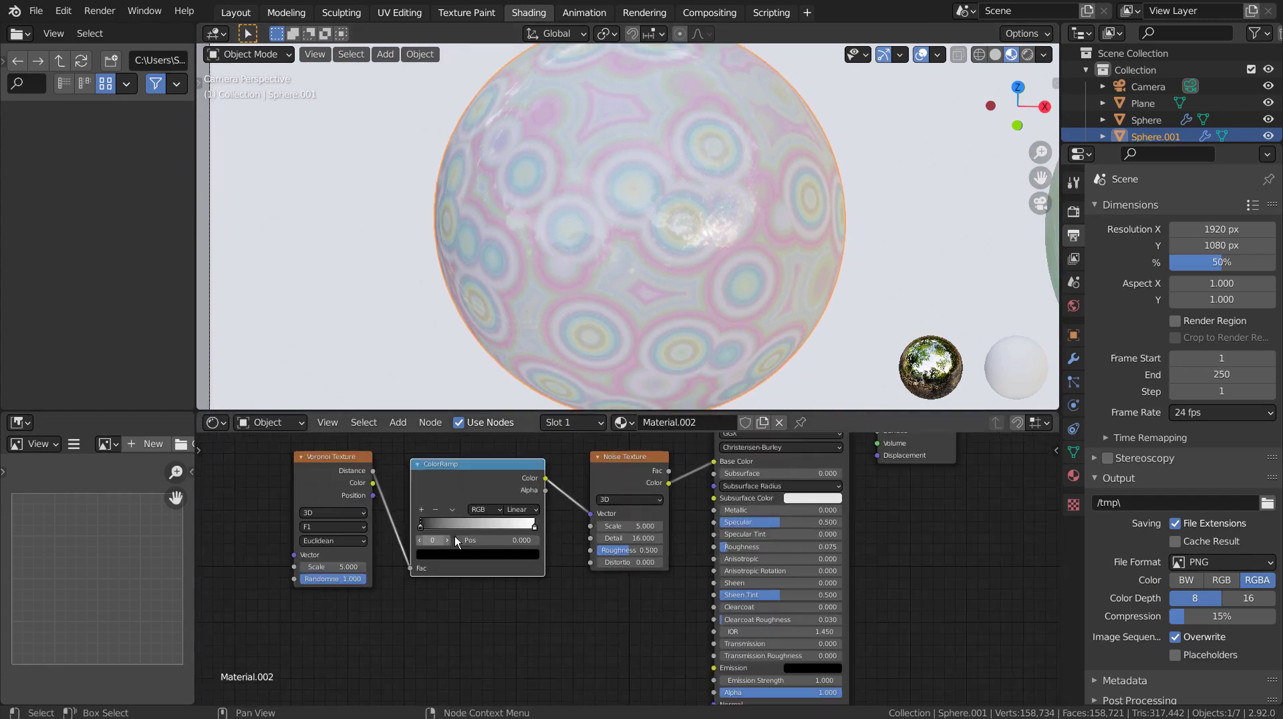
scroll(454, 532, "up", 1)
middle_click_drag(454, 532, 551, 550)
mouse_move(440, 534)
left_mouse_down()
mouse_move(575, 533)
mouse_move(442, 542)
left_mouse_up()
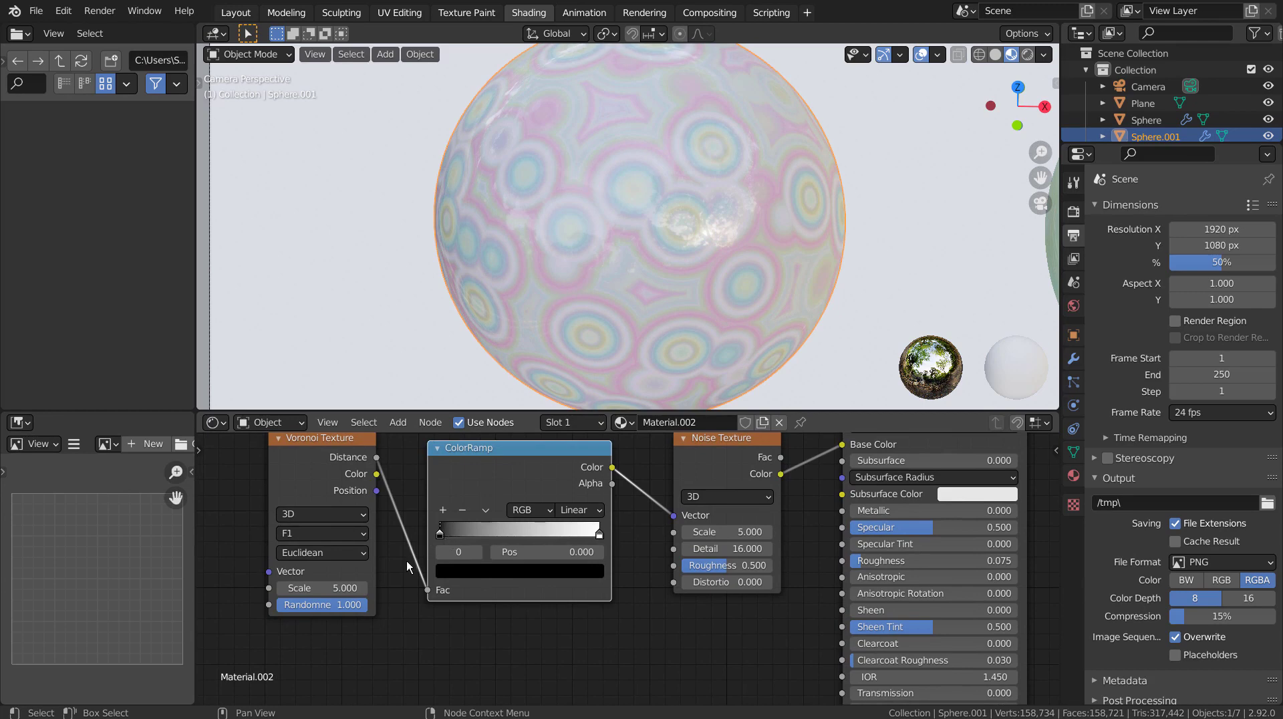
double_click(359, 588)
type("7.9")
key("Return")
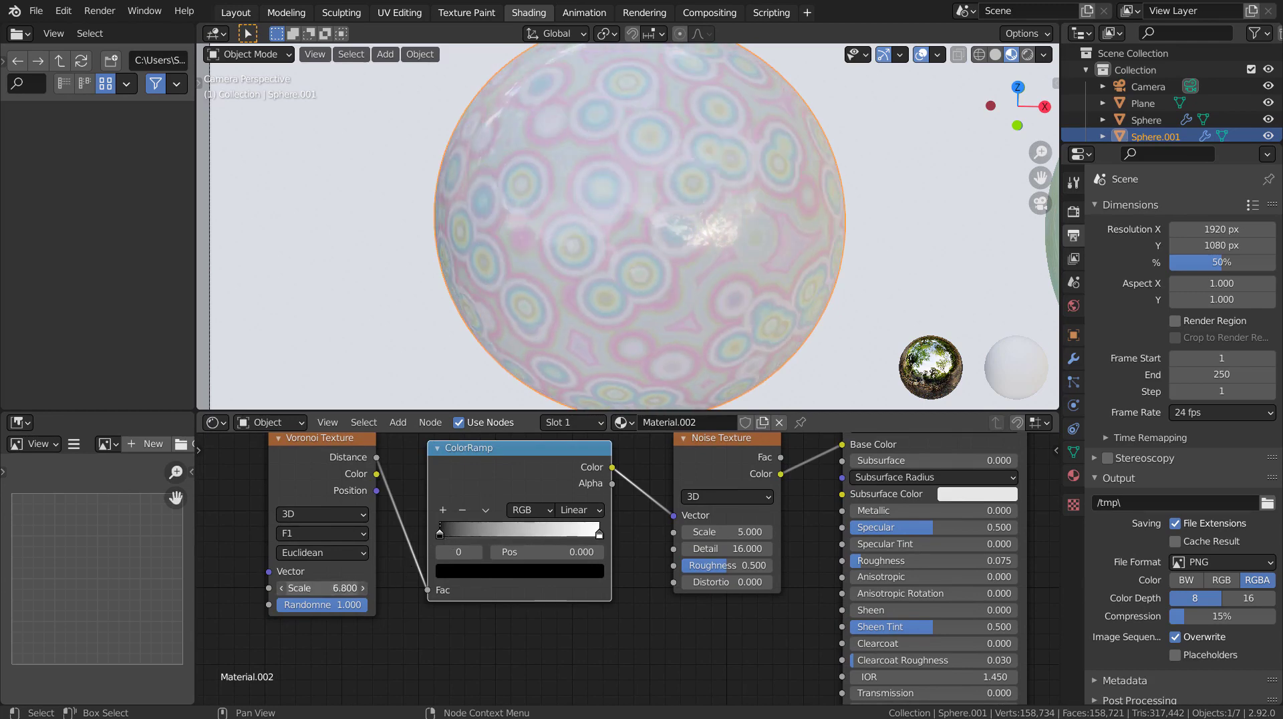
mouse_move(321, 587)
left_mouse_down()
mouse_move(294, 587)
mouse_move(347, 588)
mouse_move(304, 587)
mouse_move(324, 588)
left_mouse_up()
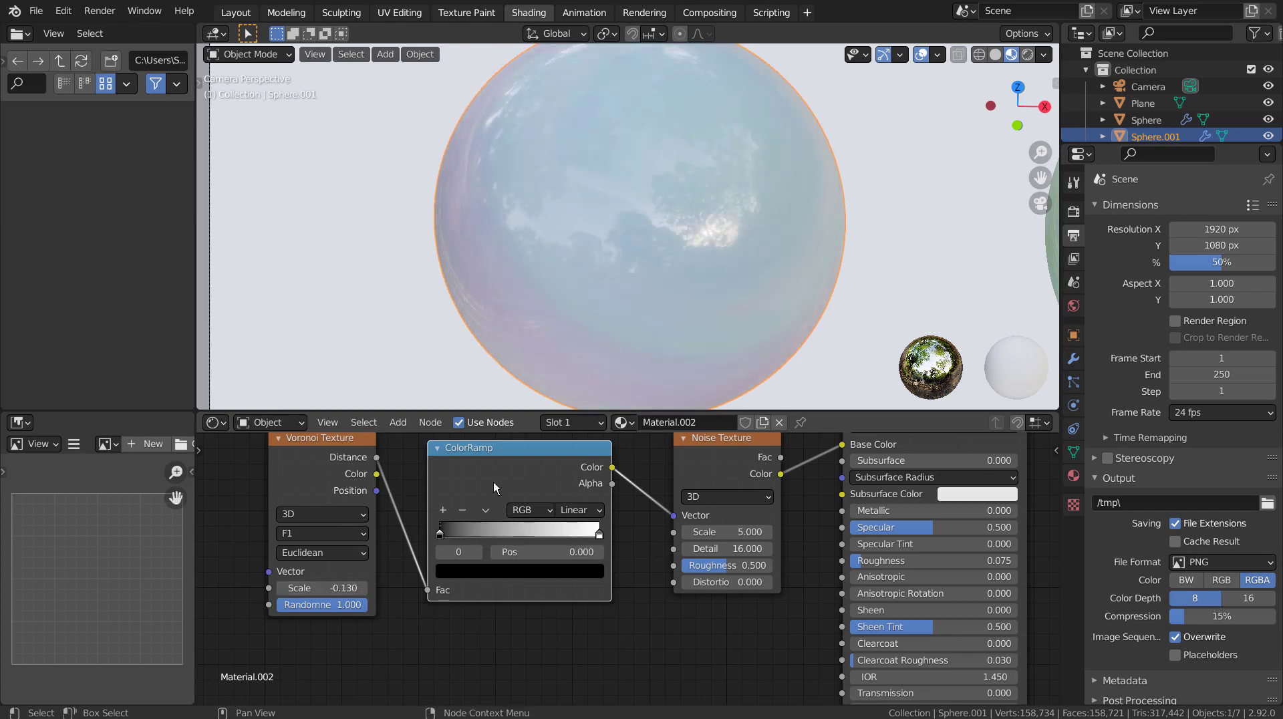
scroll(859, 267, "down", 1)
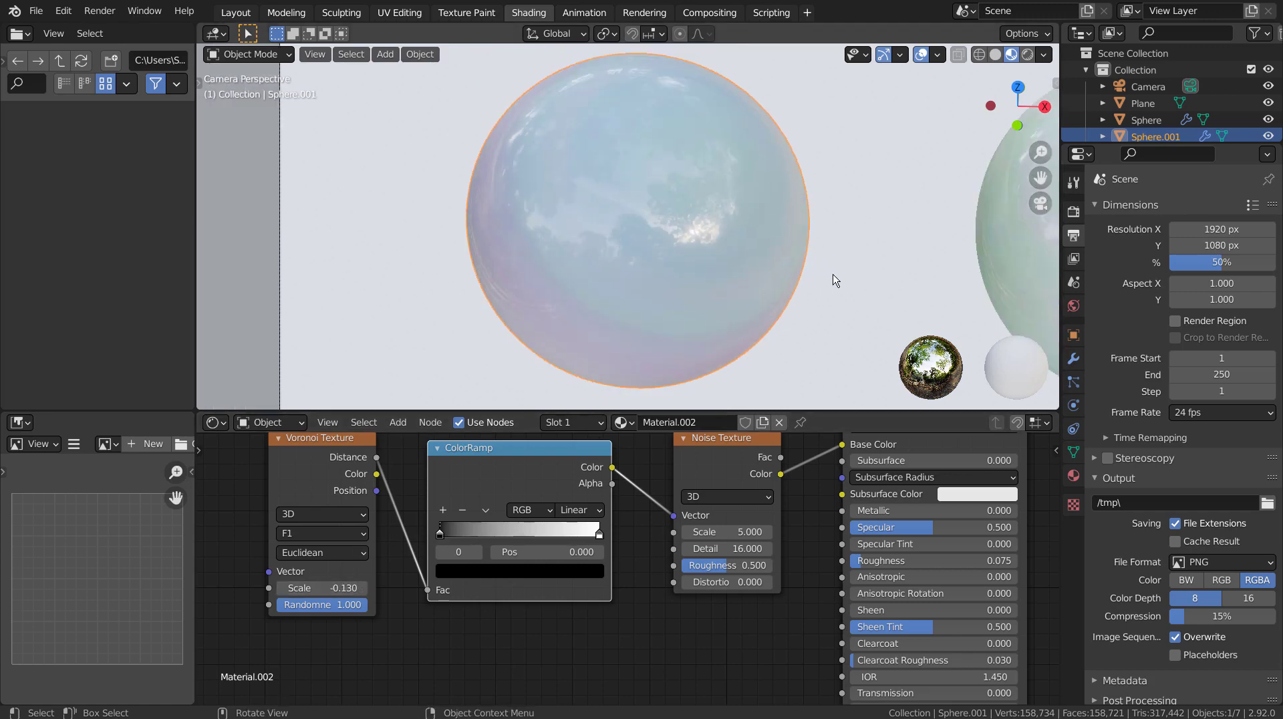
scroll(836, 279, "up", 1)
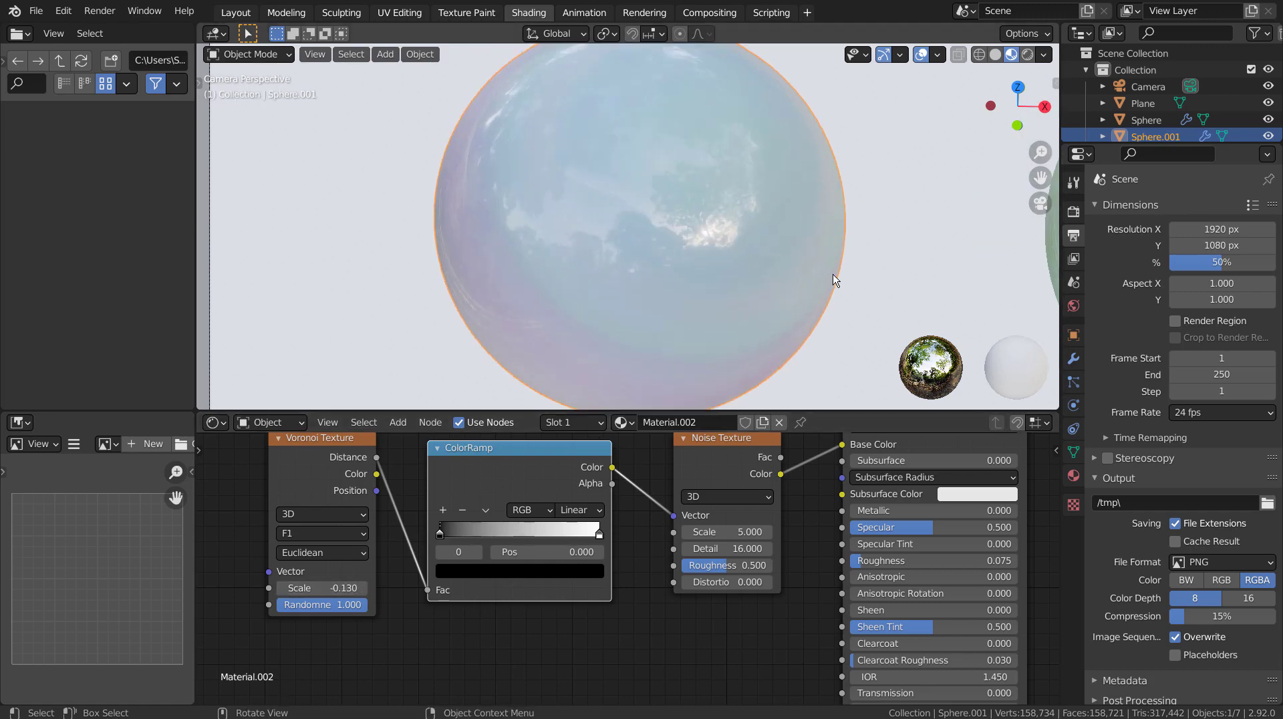
left_click(322, 588)
type("5")
key("Return")
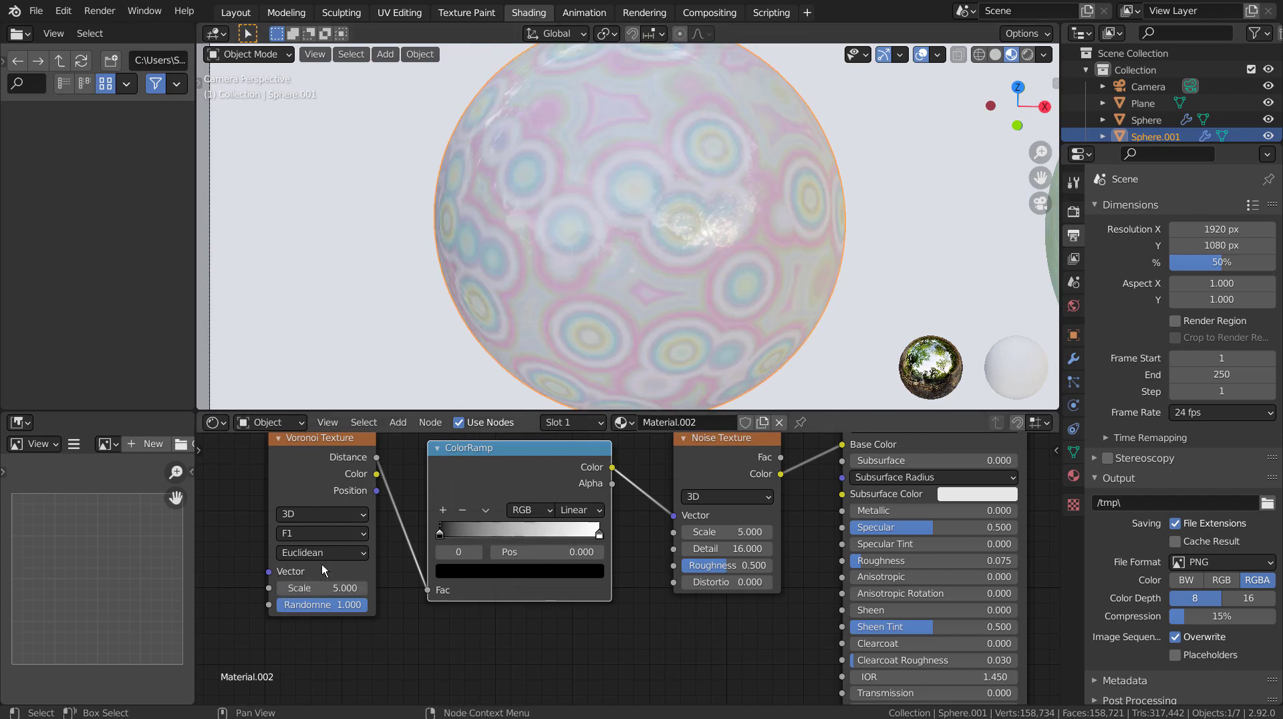
- Try the Voronoi Texture dimensions 1D, 4D and 2D, then return to 3D
left_click(344, 516)
left_click(344, 536)
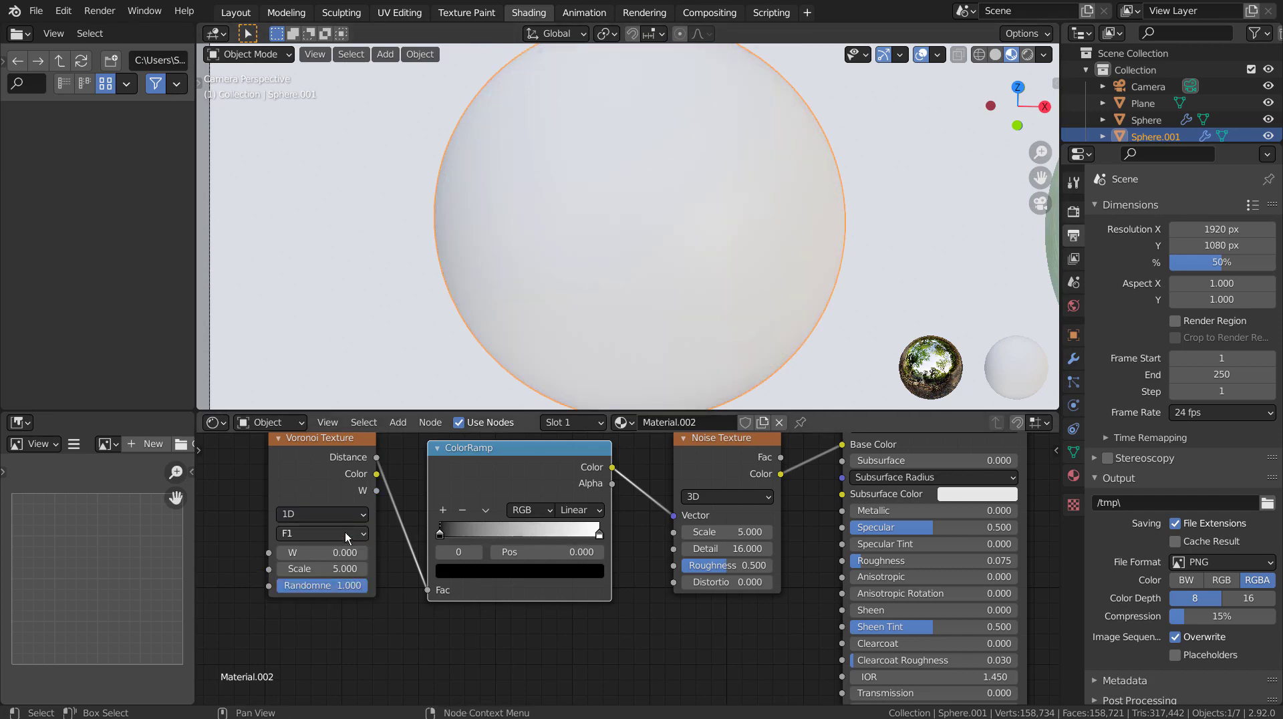
left_click(345, 508)
left_click(341, 580)
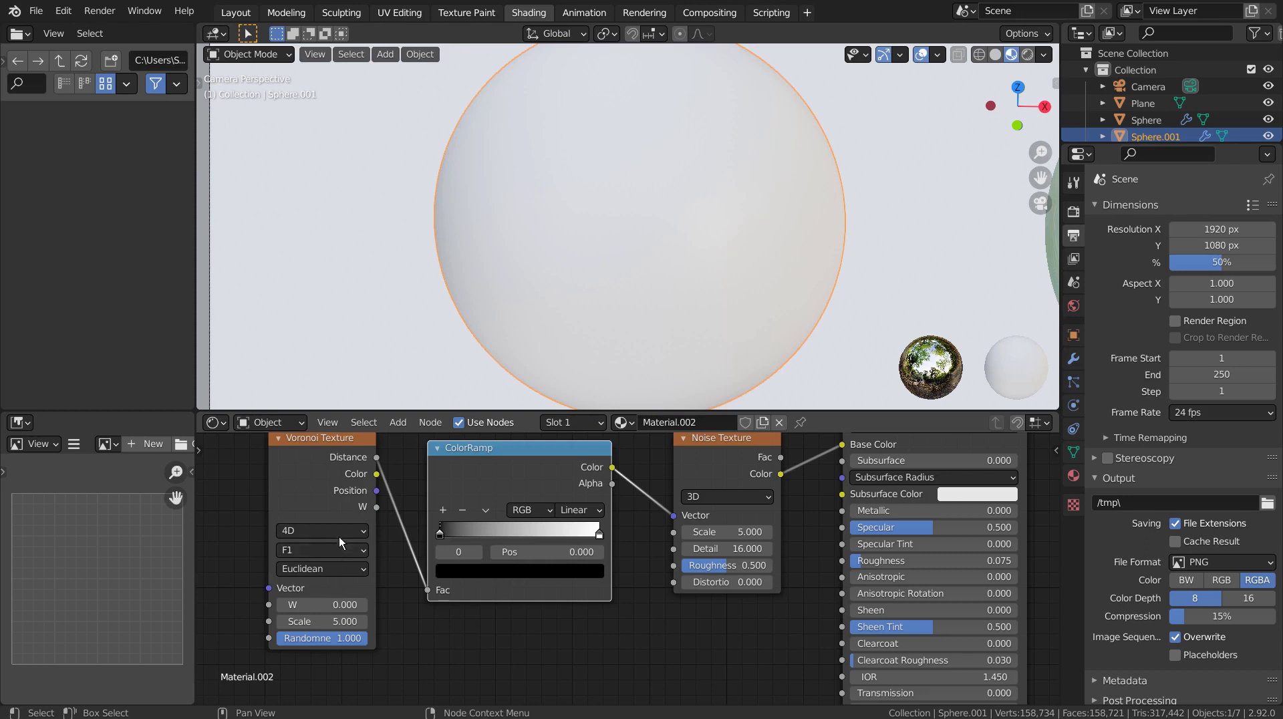
left_click(339, 530)
left_click(336, 562)
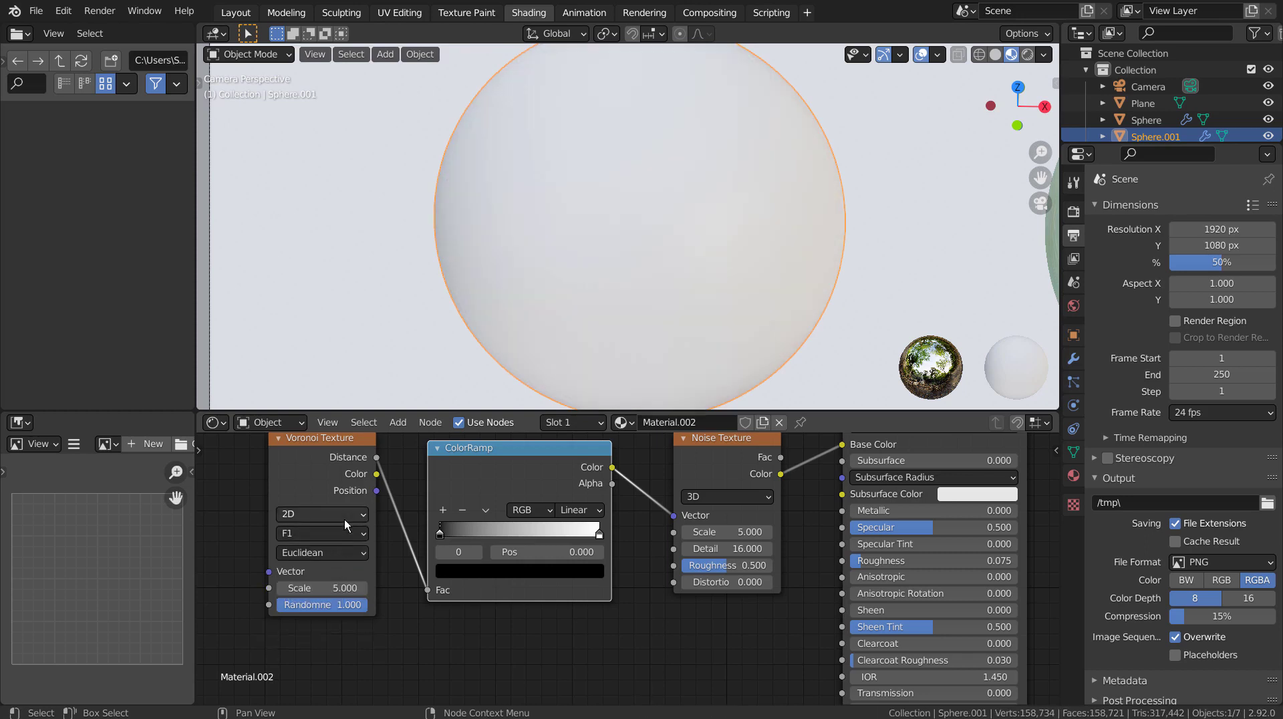
left_click(344, 519)
left_click(344, 565)
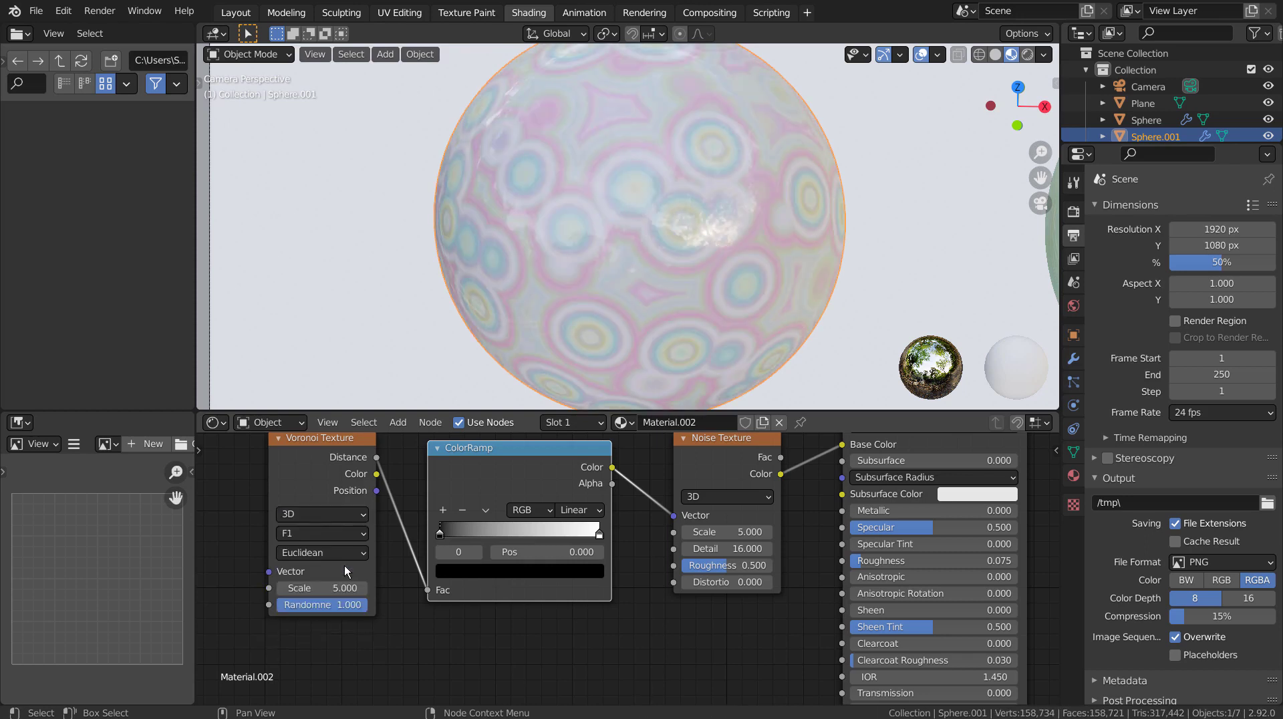
- Cycle the Voronoi through 1D, 2D and 4D again, keep 3D, and set the feature to F2
left_click(348, 512)
left_click(342, 532)
left_click(341, 513)
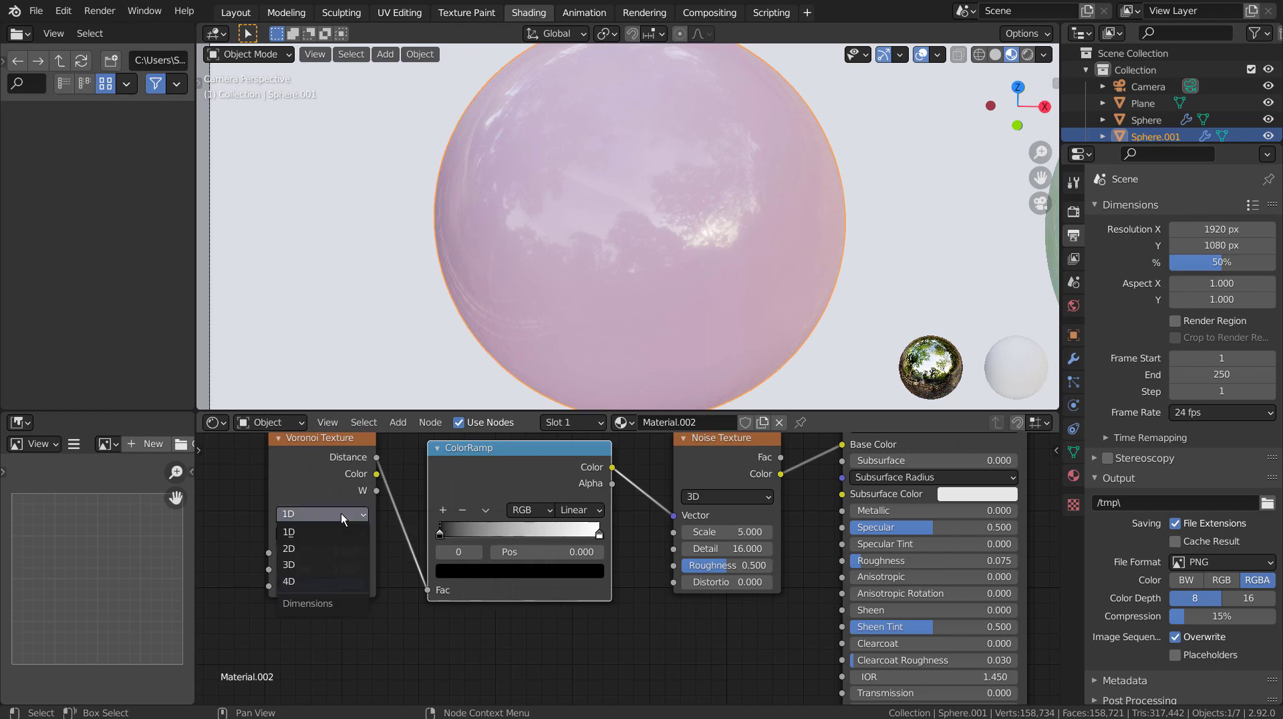
left_click(338, 545)
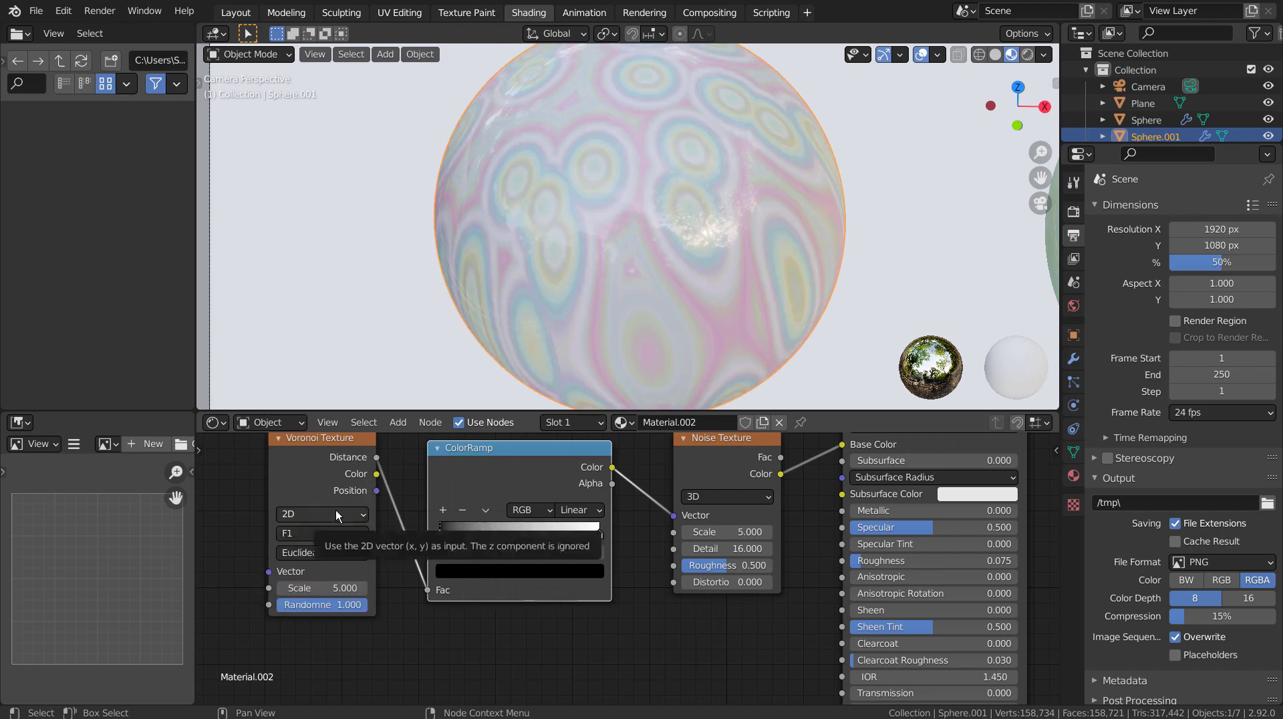
left_click(336, 512)
left_click(328, 581)
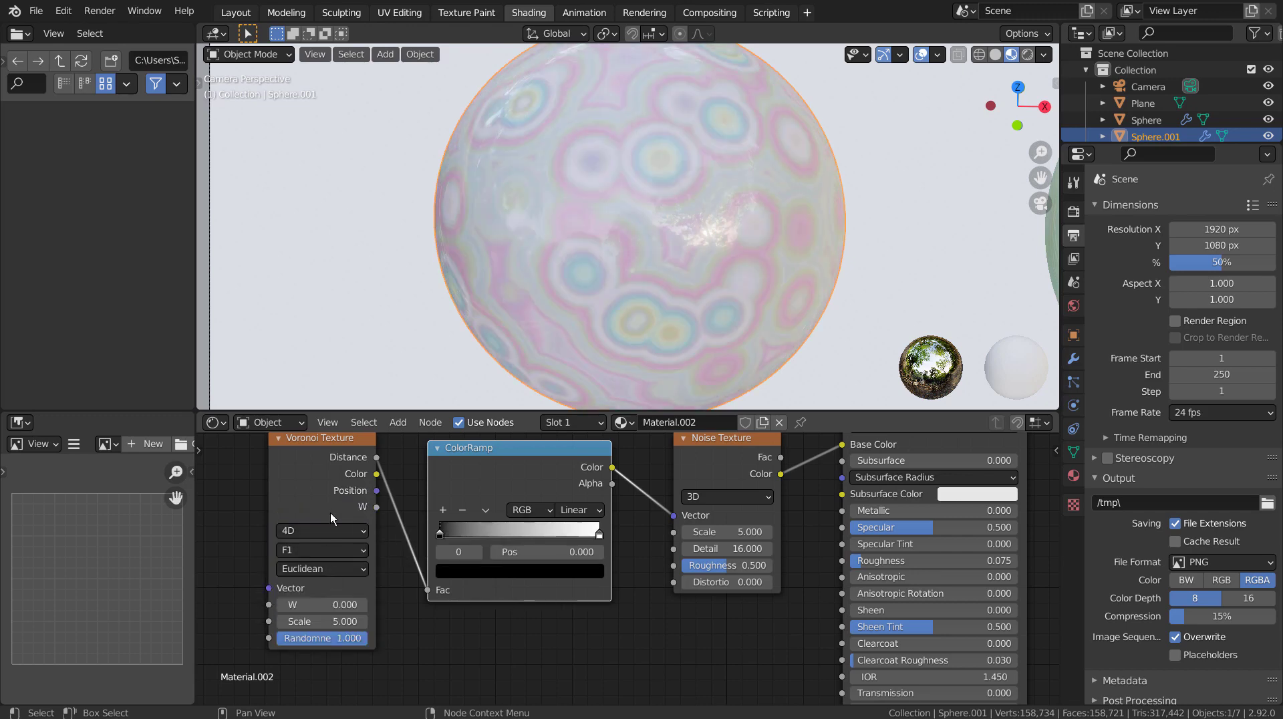
left_click(343, 532)
left_click(332, 576)
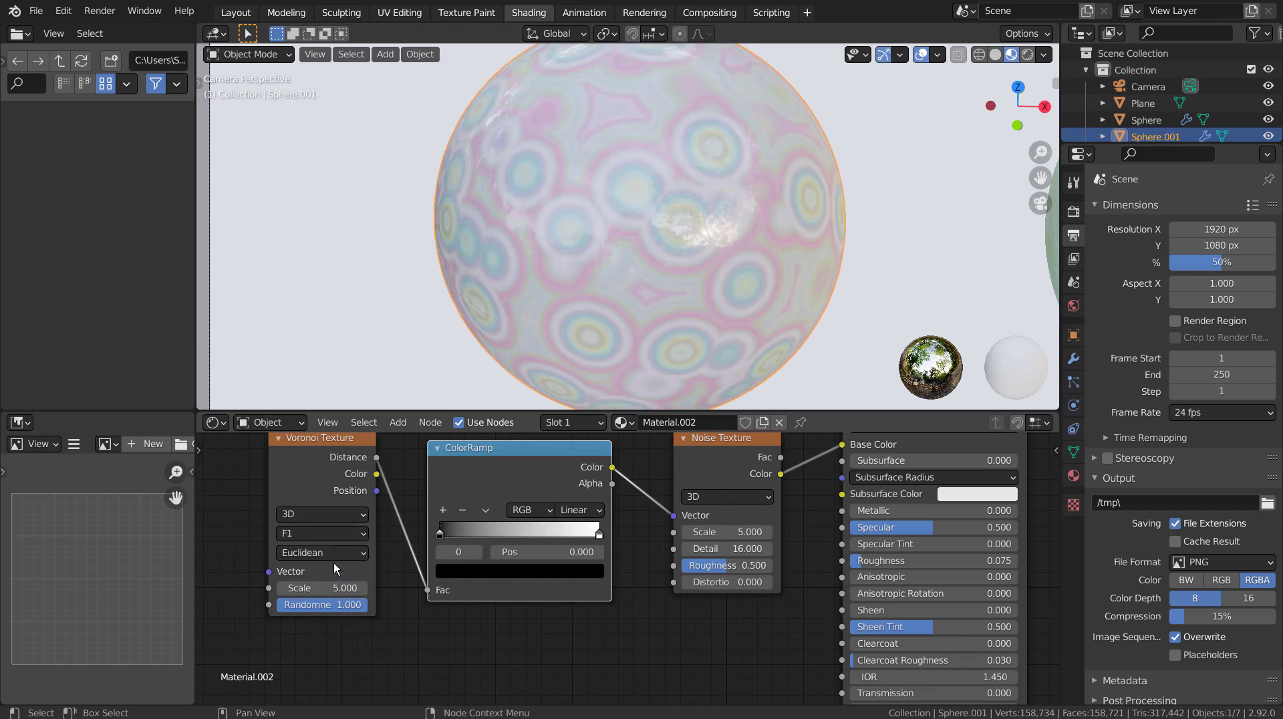
left_click(355, 533)
left_click(348, 565)
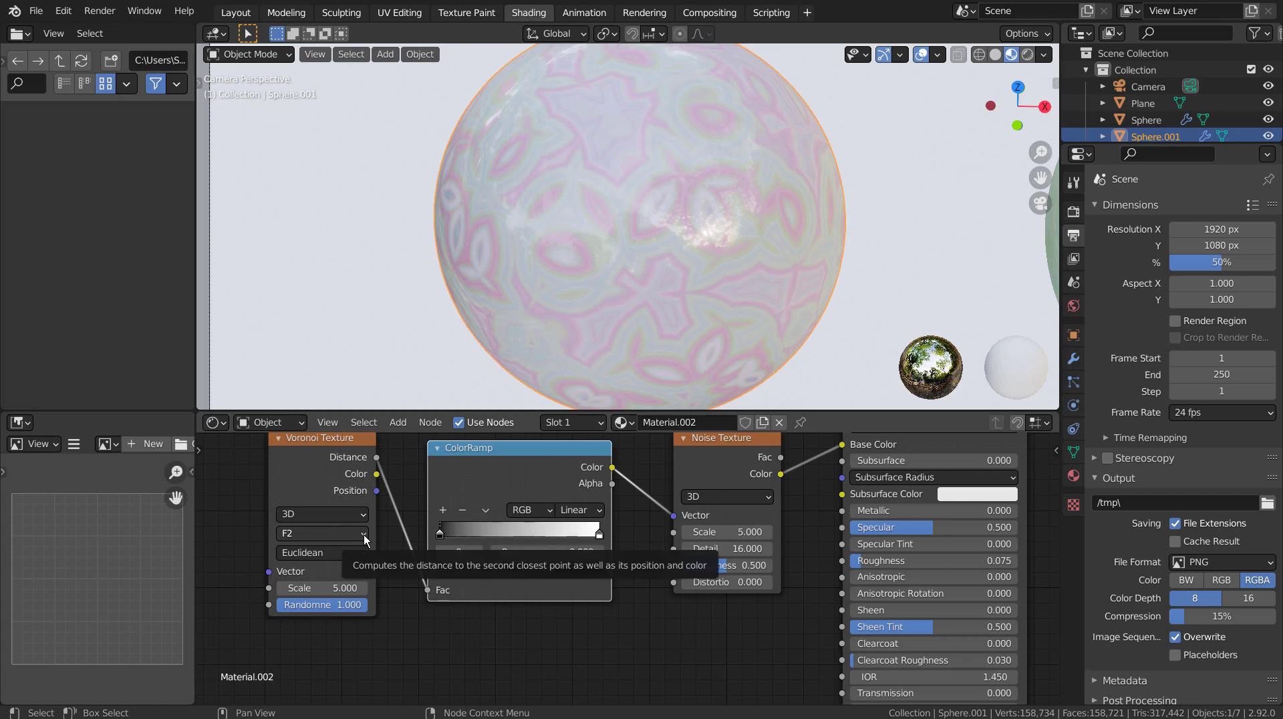
left_click(363, 535)
left_click(341, 582)
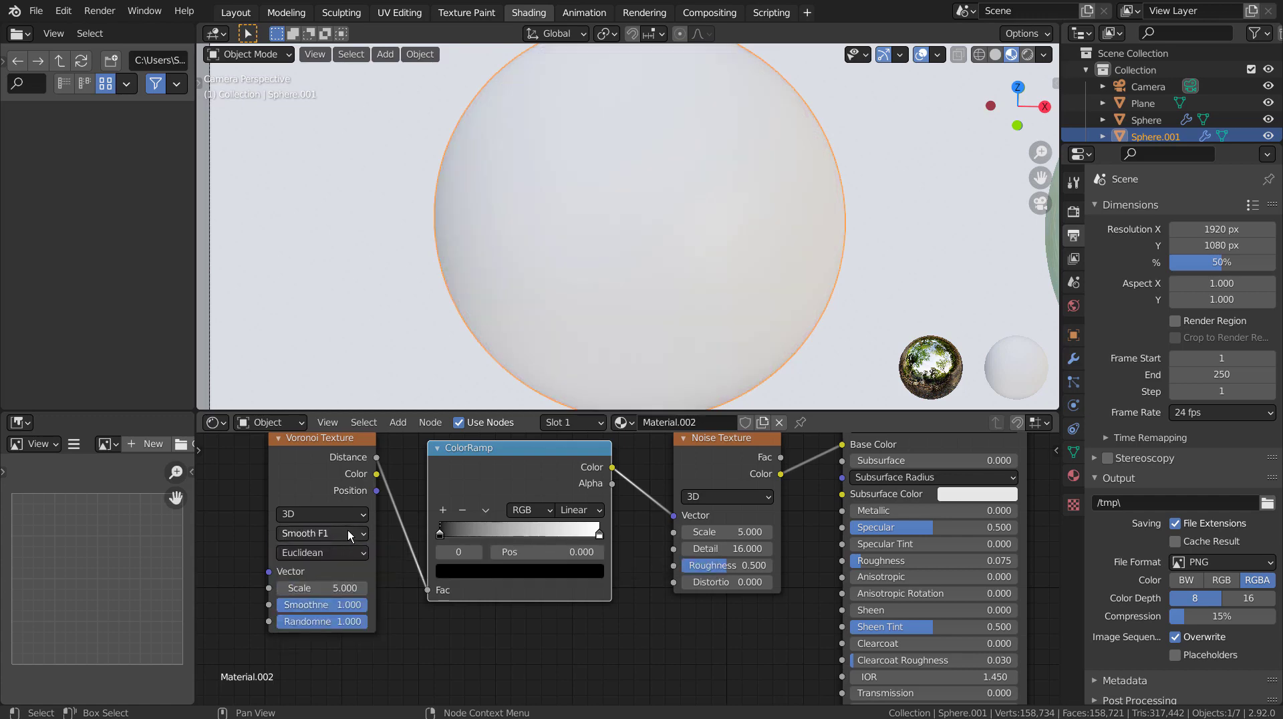
left_click(348, 531)
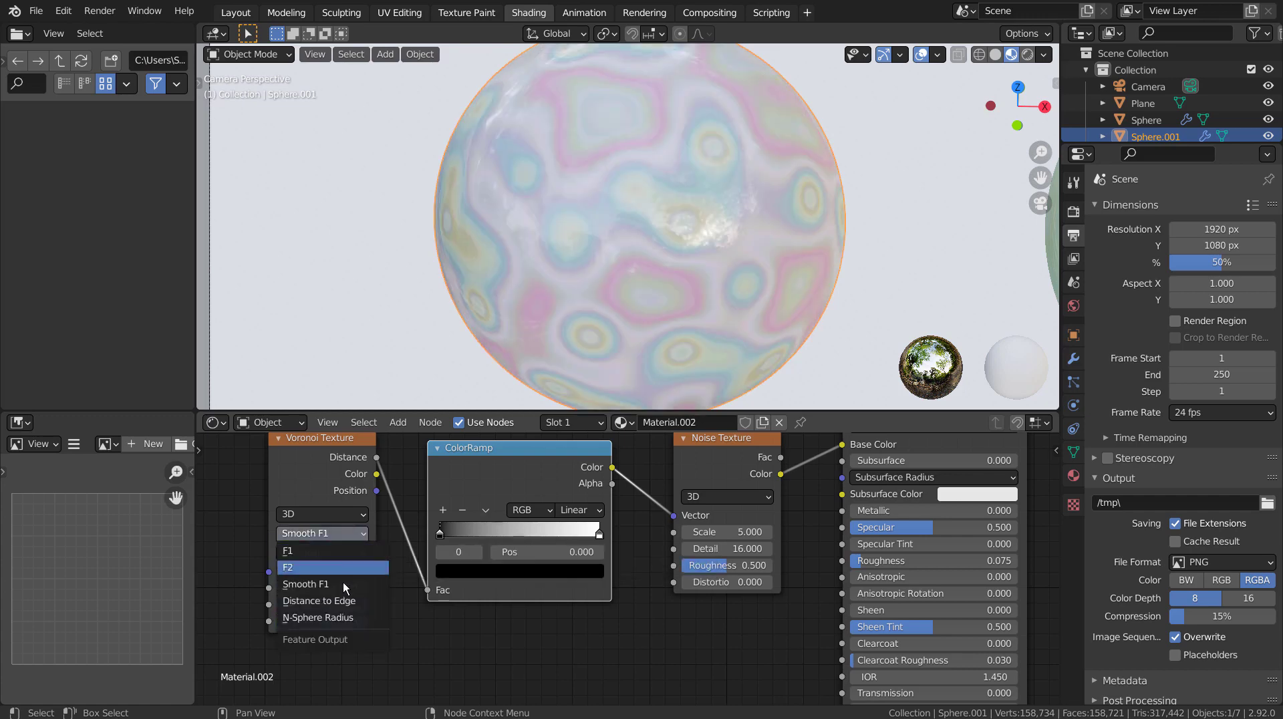
left_click(341, 601)
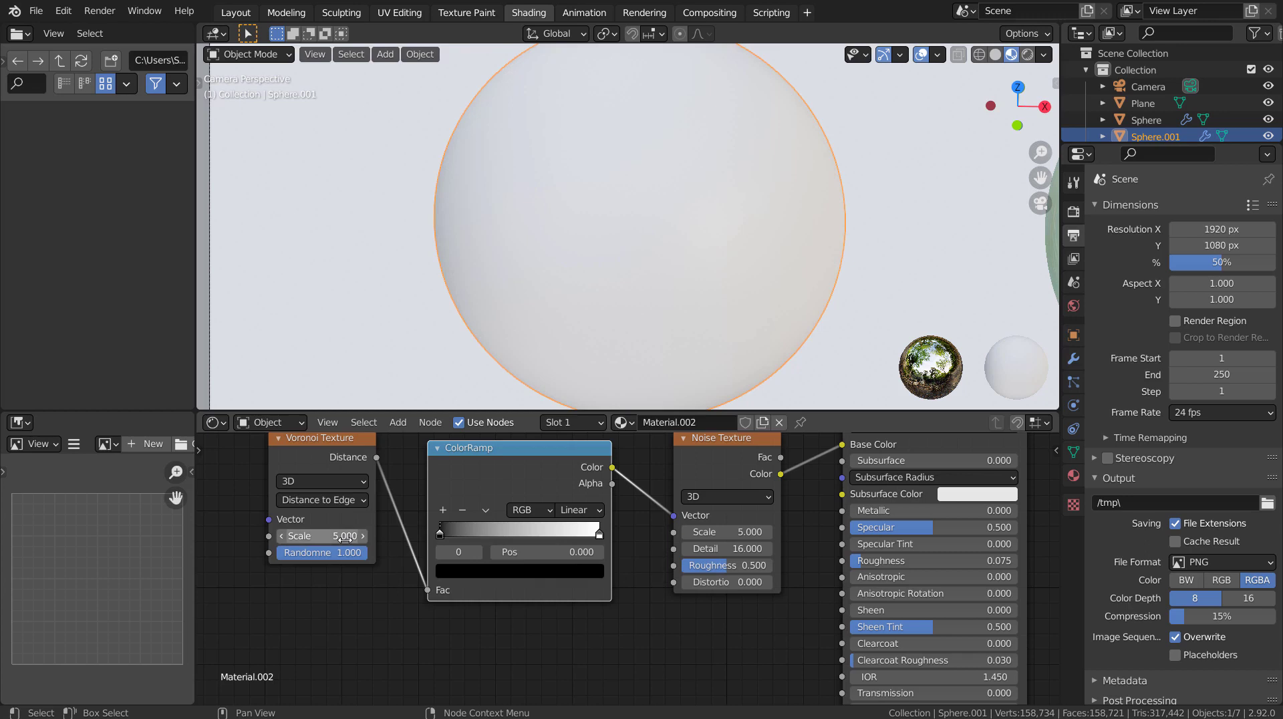
left_click(352, 500)
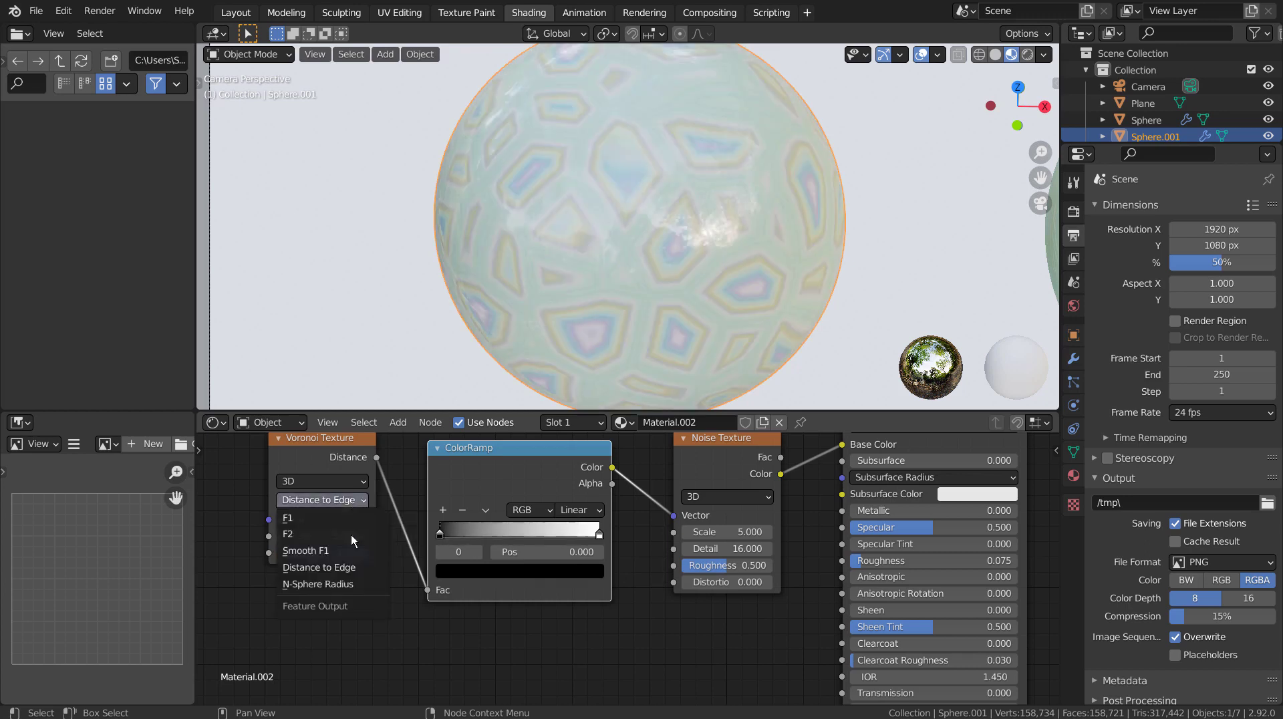
left_click(337, 583)
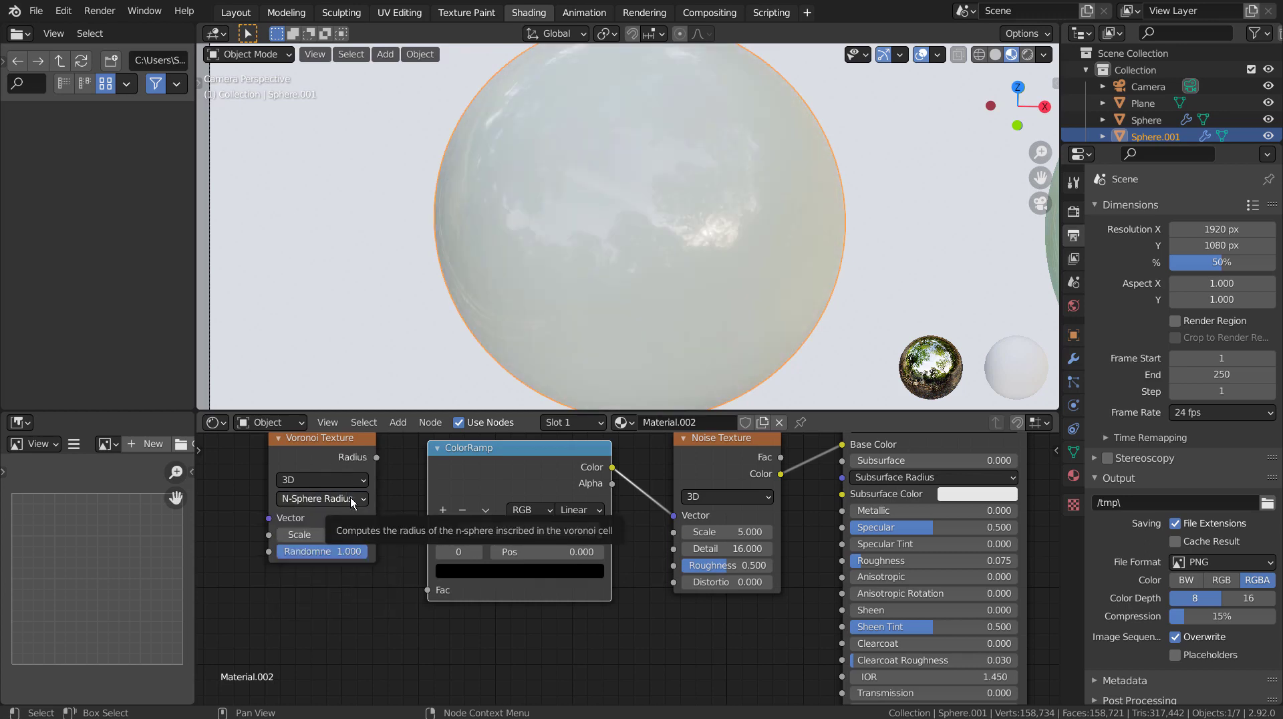
left_click(352, 501)
left_click(341, 528)
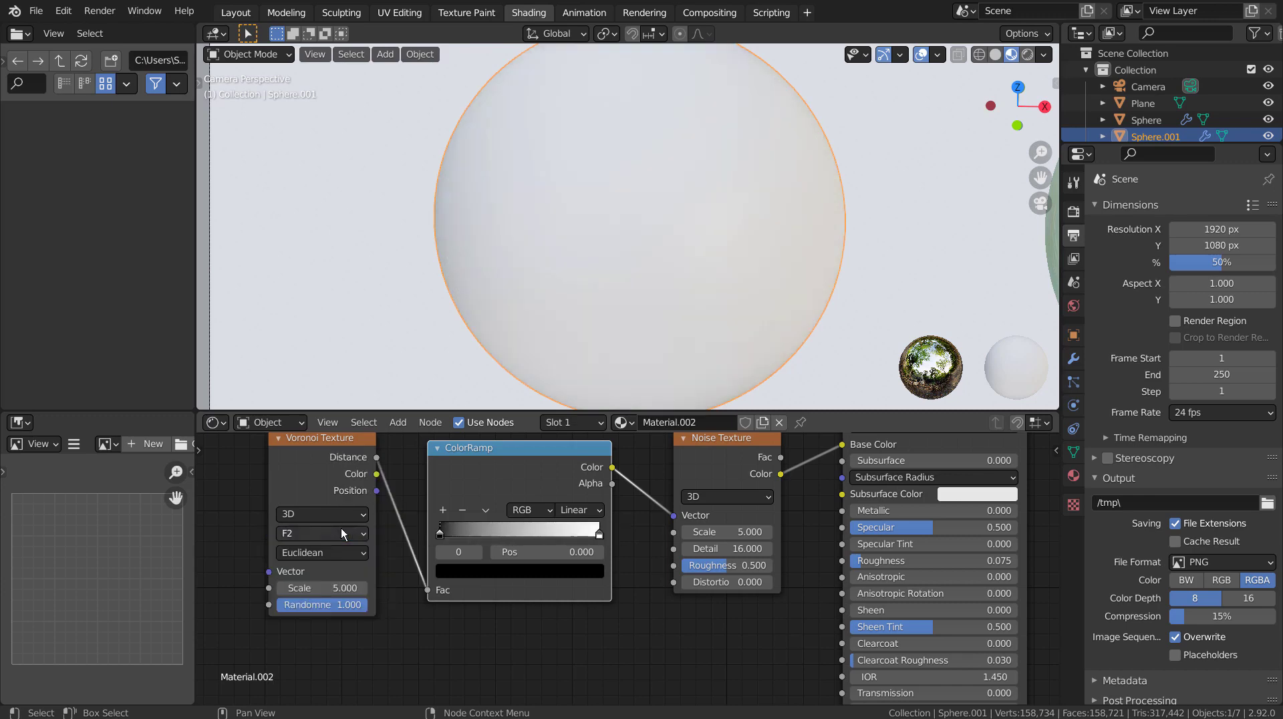
left_click(361, 555)
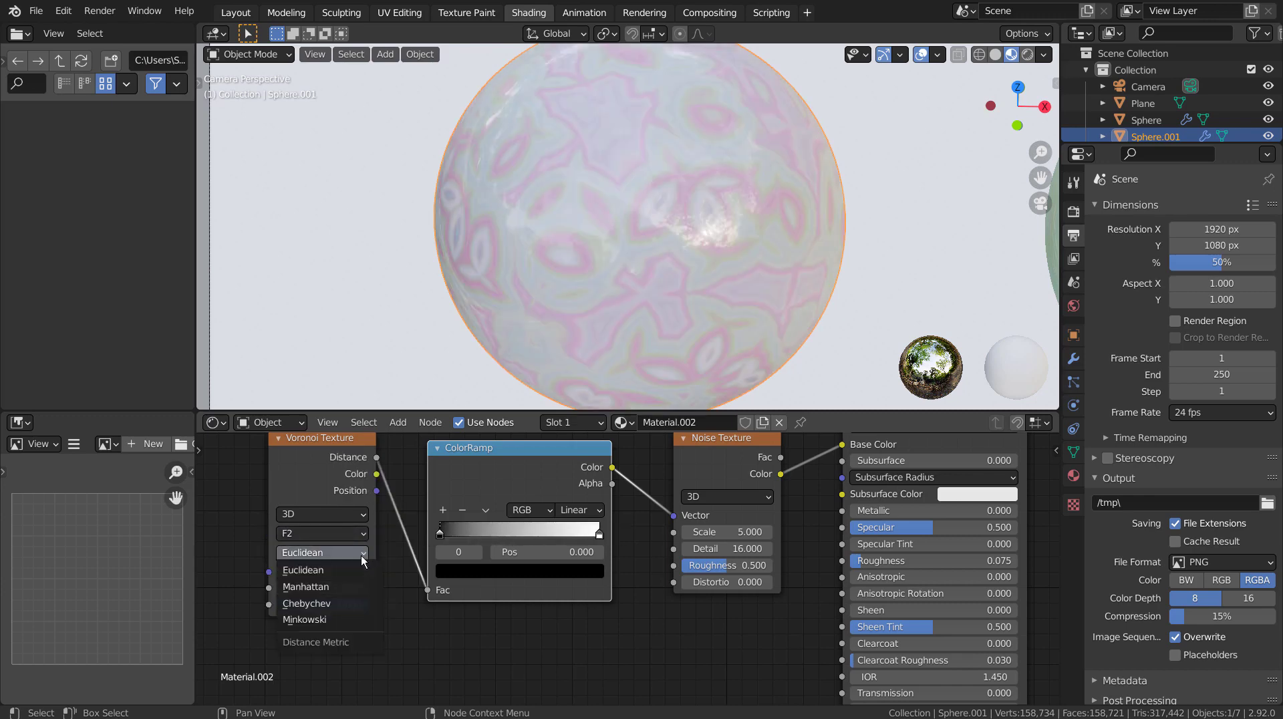
left_click(343, 587)
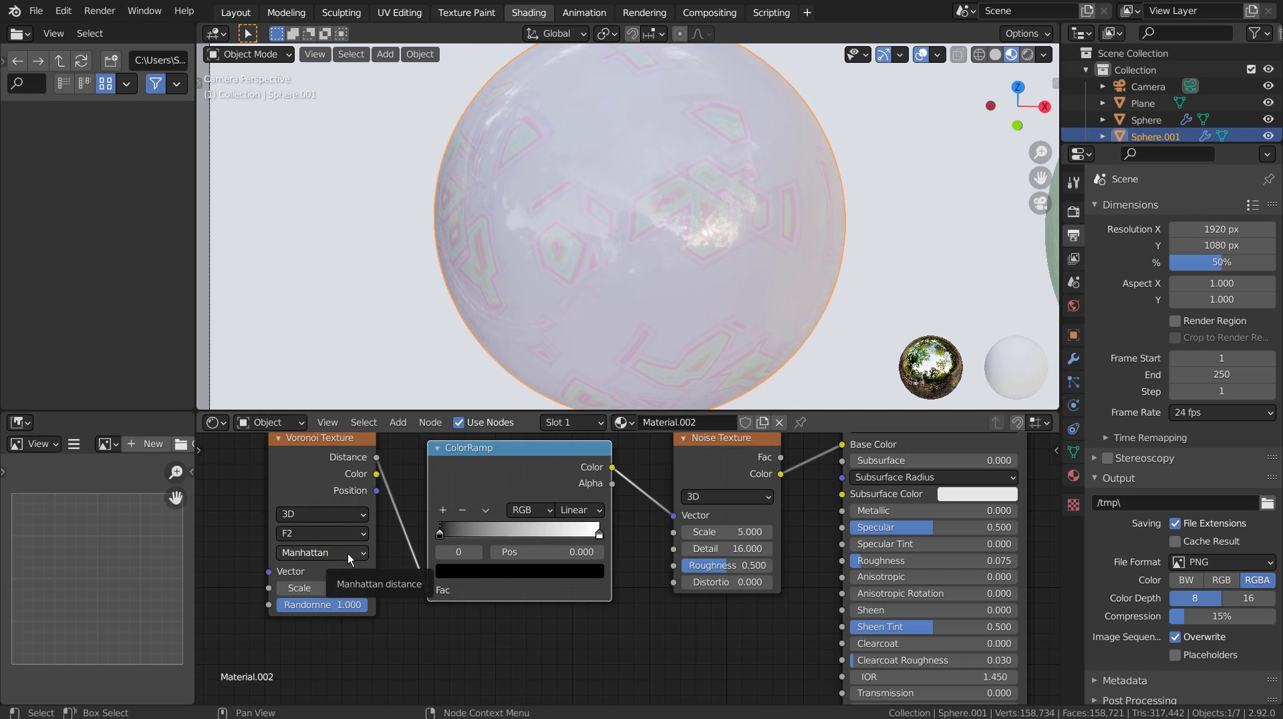
left_click(348, 553)
left_click(338, 602)
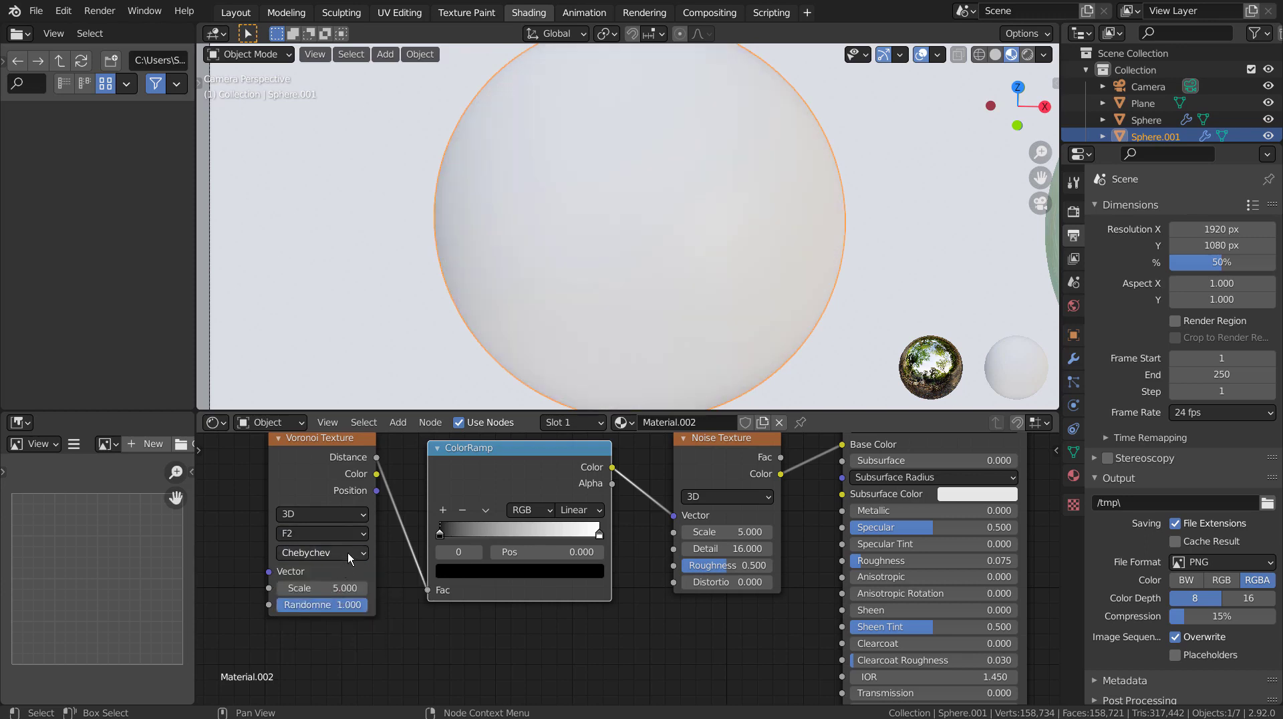
left_click(347, 552)
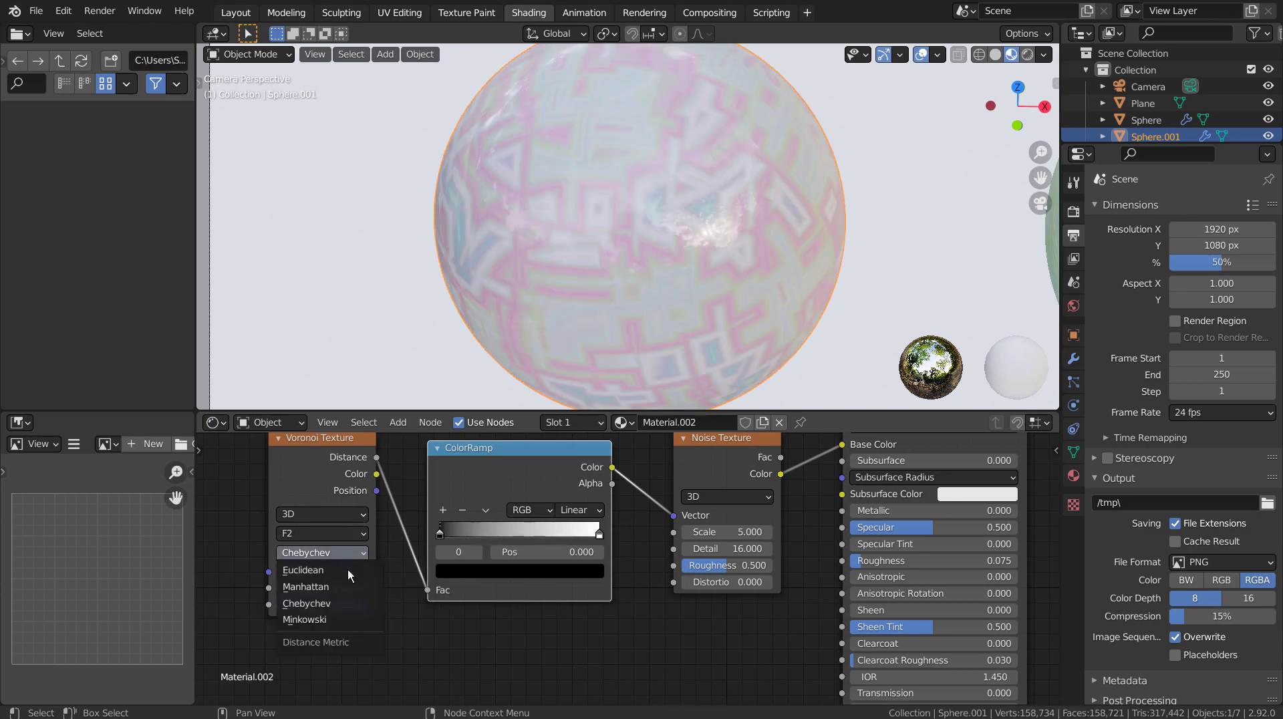
left_click(334, 622)
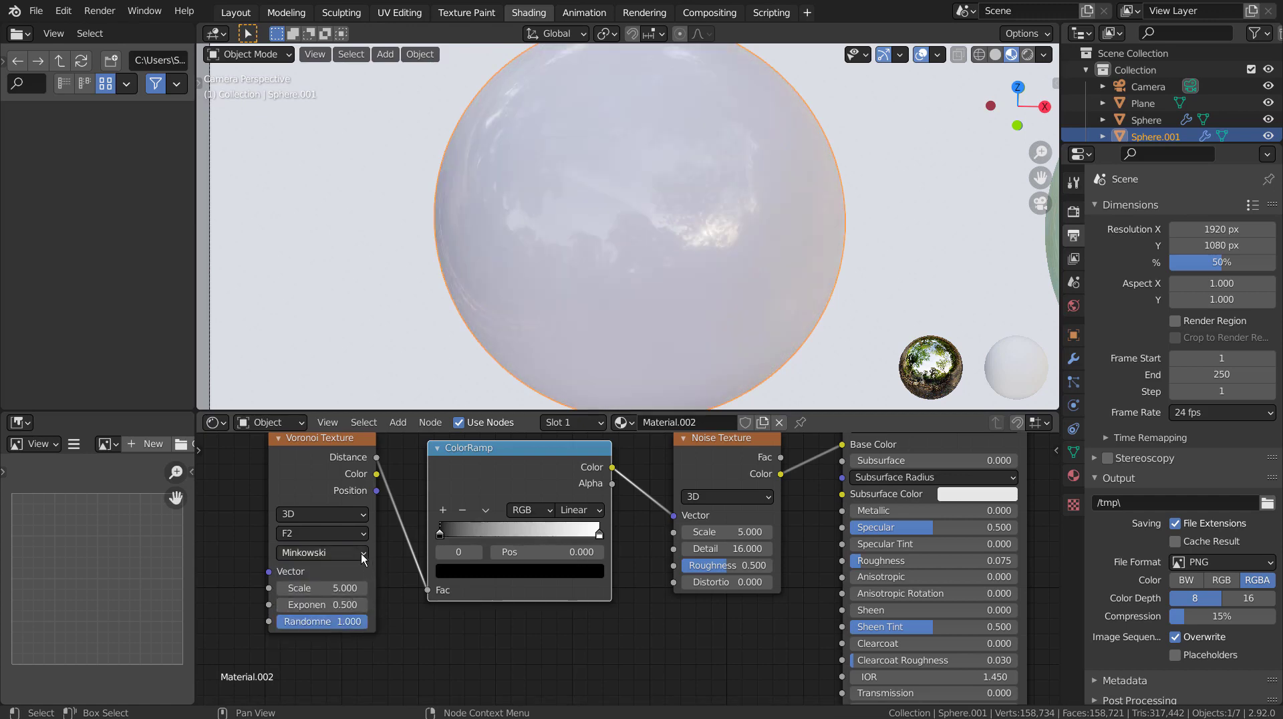
left_click(314, 553)
left_click(353, 571)
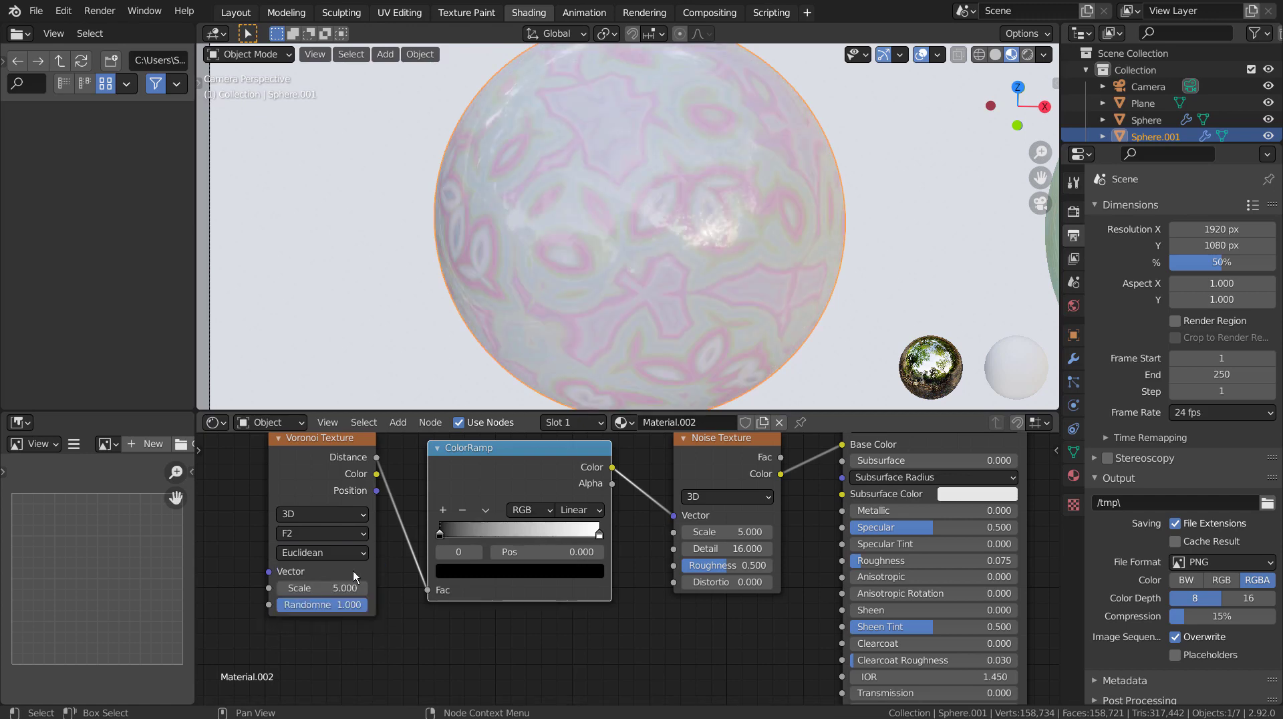
left_click(359, 553)
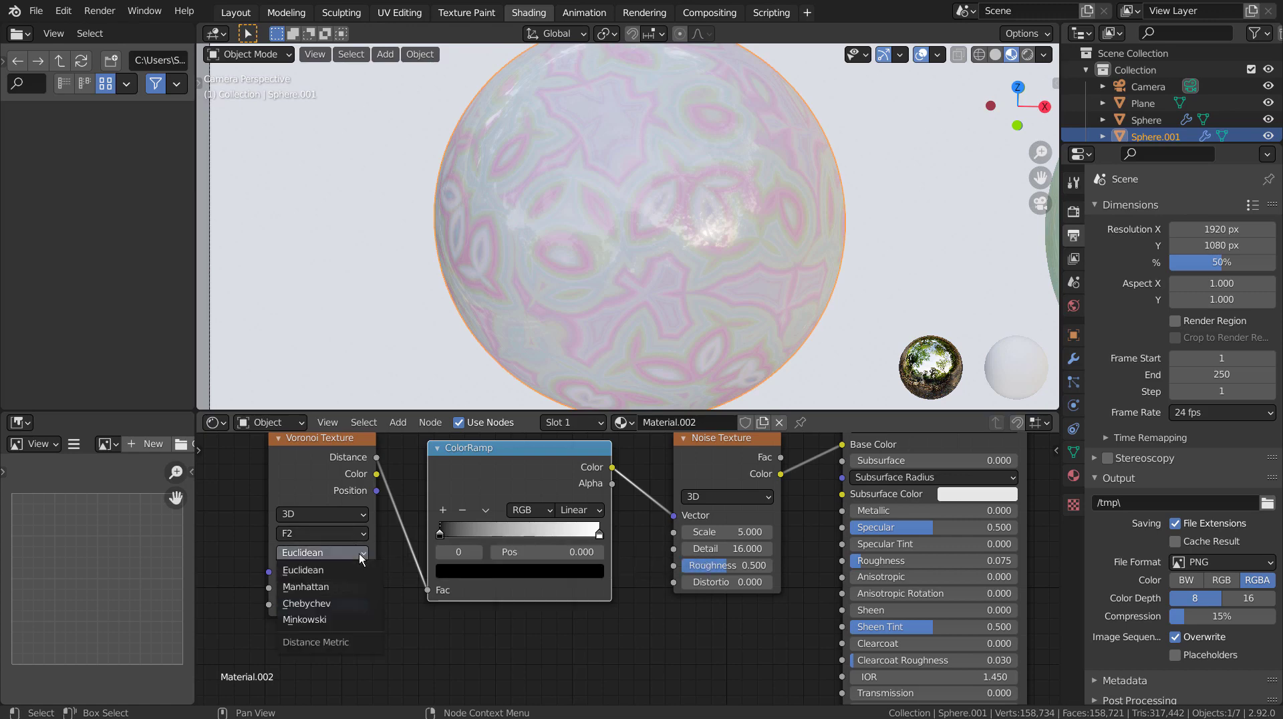
left_click(359, 553)
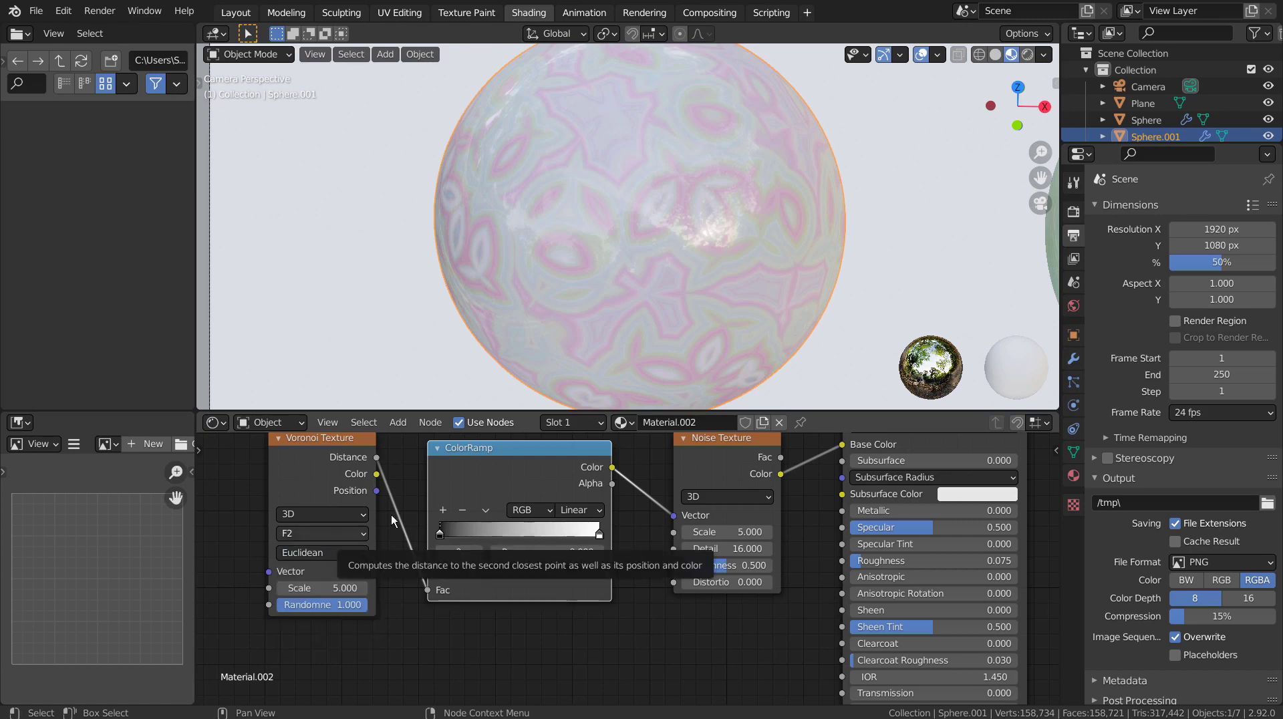
- Zoom and pan the 3D viewport to centre all five bubble spheres
scroll(819, 274, "down", 3)
scroll(821, 271, "down", 3)
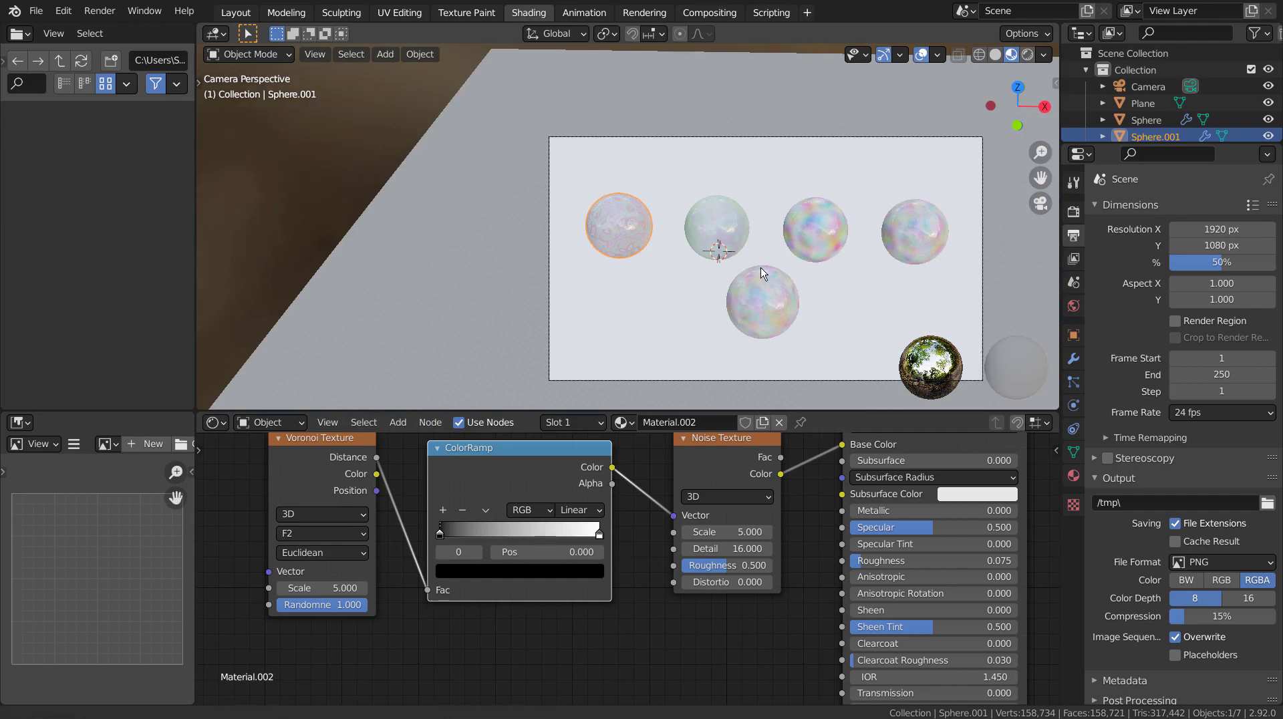
scroll(642, 258, "up", 2)
scroll(640, 258, "up", 3)
middle_click_drag(640, 257, 646, 242, "shift")
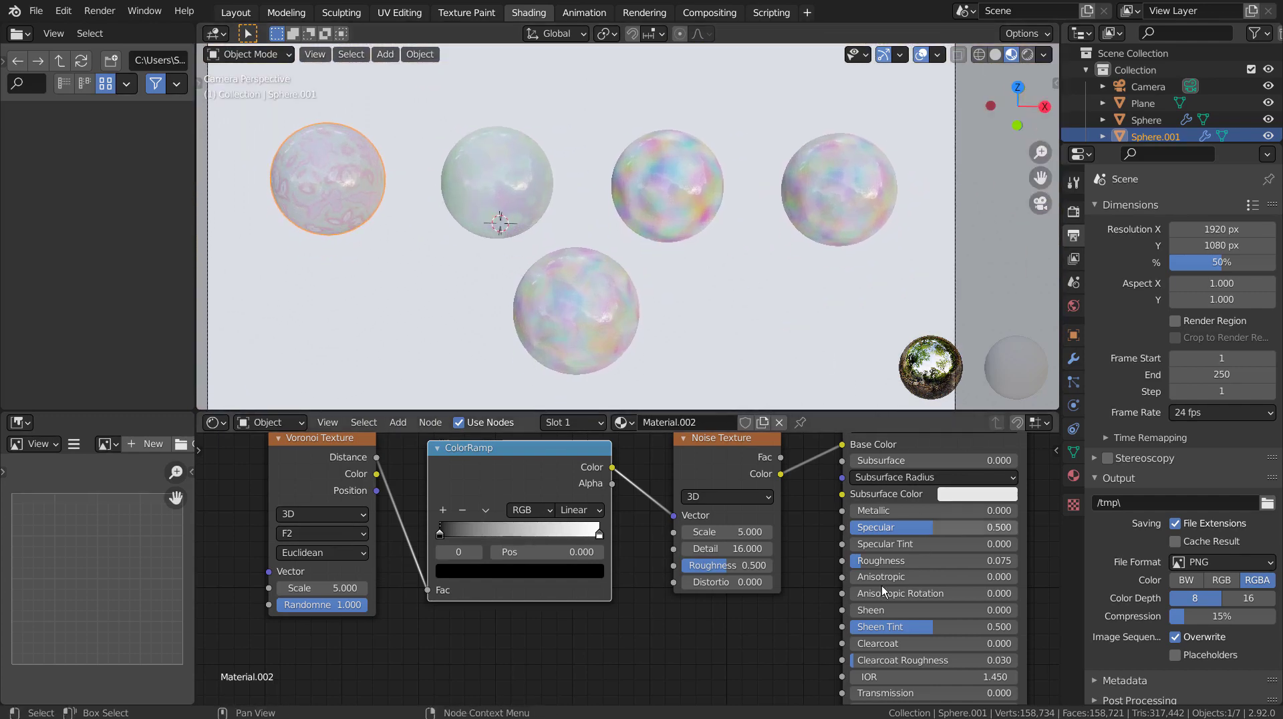
- Zoom out the Shader Editor and pan so the whole tree through Material Output fits
scroll(746, 638, "down", 1)
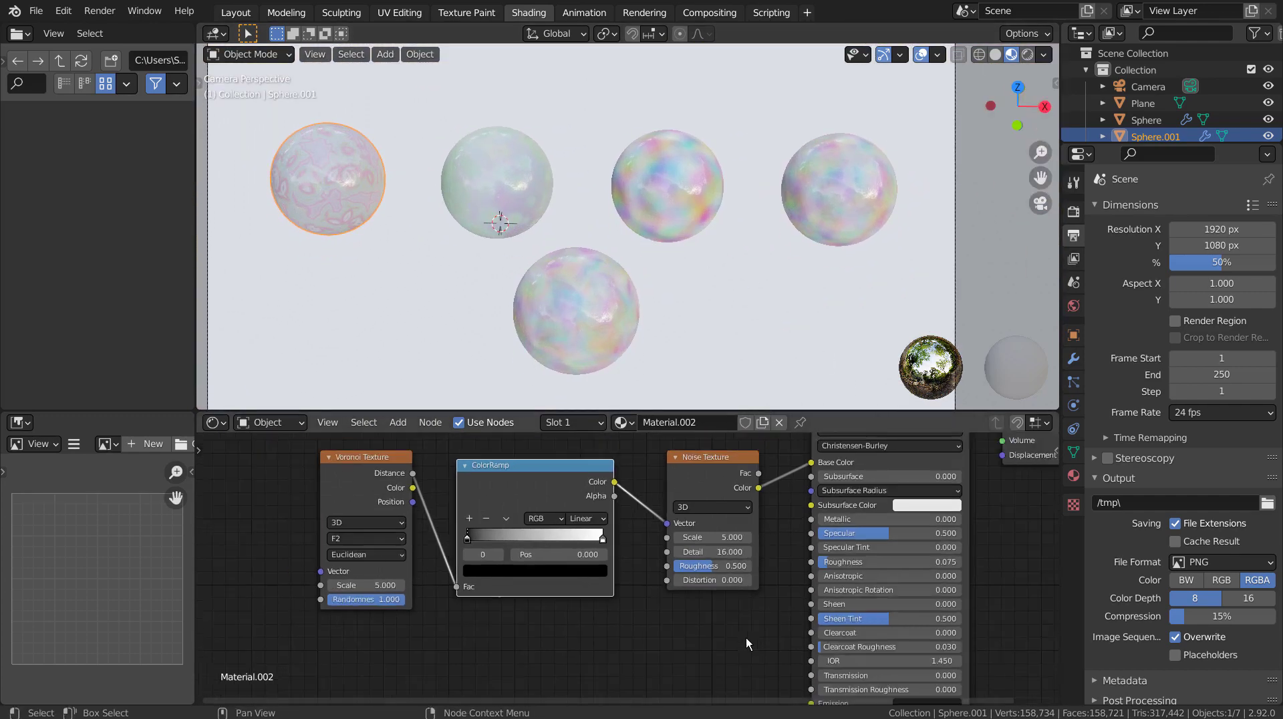
scroll(746, 636, "down", 1)
scroll(746, 637, "down", 1)
scroll(740, 633, "down", 1)
middle_click_drag(683, 636, 643, 634)
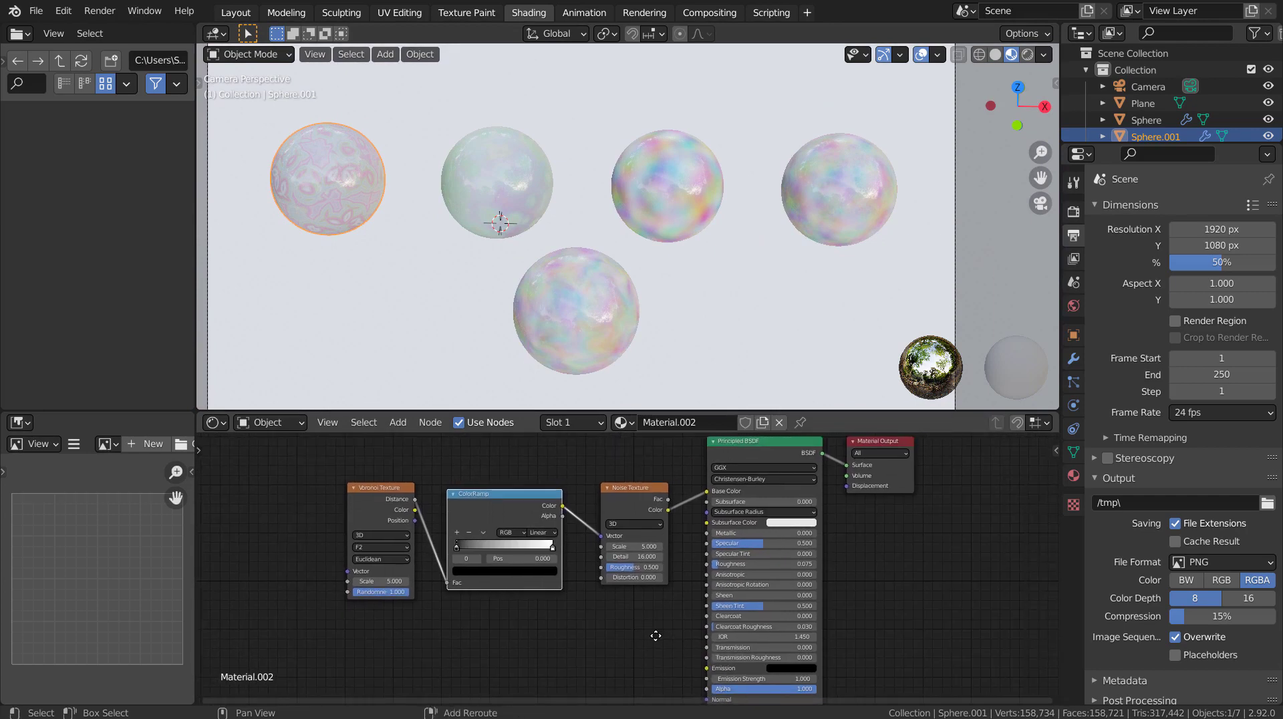